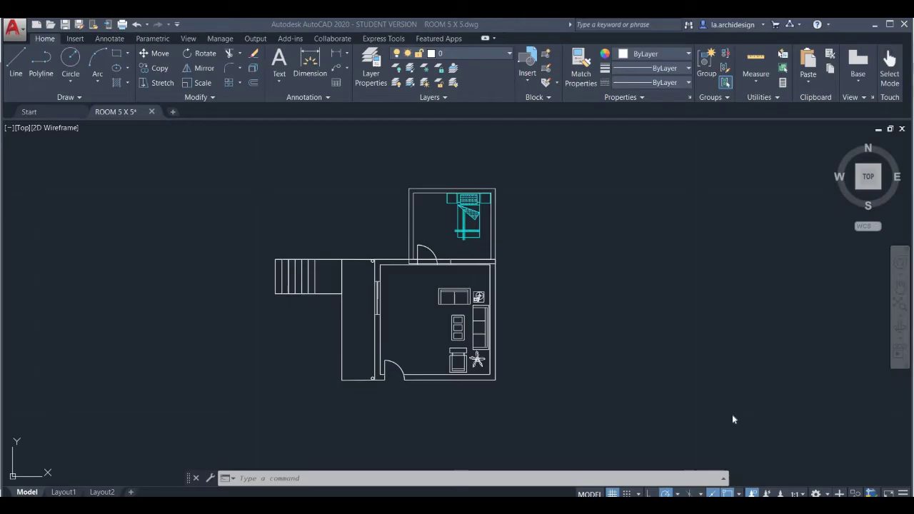
Select the bedroom's bottom wall line and the living room's top wall line
{"action": "scroll", "coordinate": [430, 267], "scroll_direction": "up", "scroll_amount": 3}
{"action": "scroll", "coordinate": [475, 240], "scroll_direction": "up", "scroll_amount": 2}
{"action": "scroll", "coordinate": [477, 244], "scroll_direction": "up", "scroll_amount": 2}
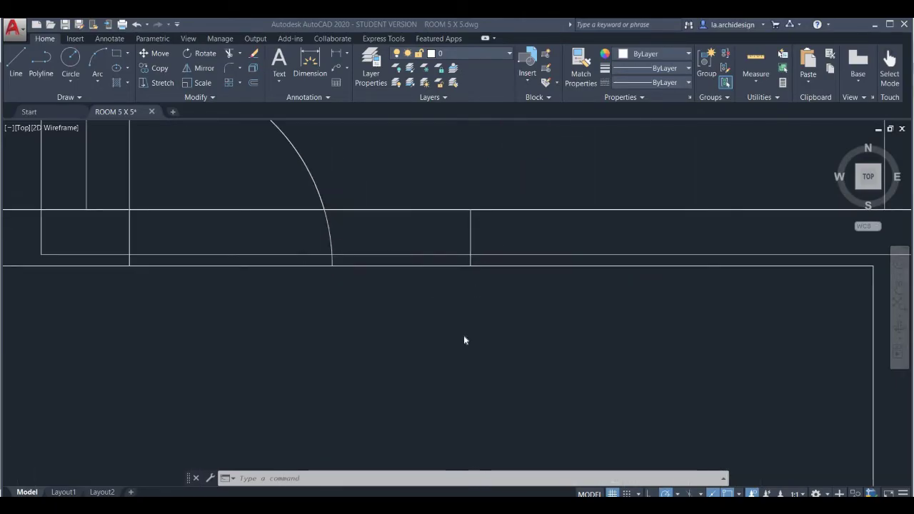
{"action": "scroll", "coordinate": [463, 335], "scroll_direction": "down", "scroll_amount": 5}
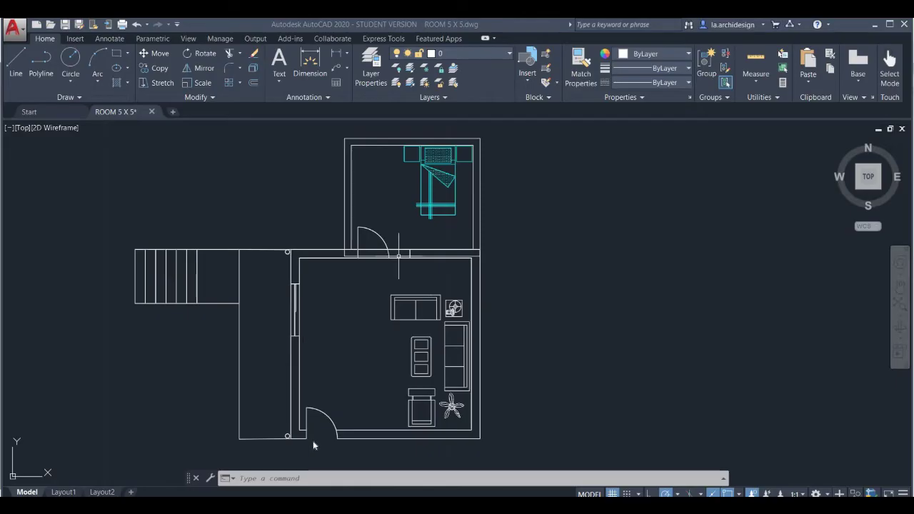
{"action": "scroll", "coordinate": [314, 439], "scroll_direction": "up", "scroll_amount": 4}
{"action": "scroll", "coordinate": [421, 269], "scroll_direction": "down", "scroll_amount": 4}
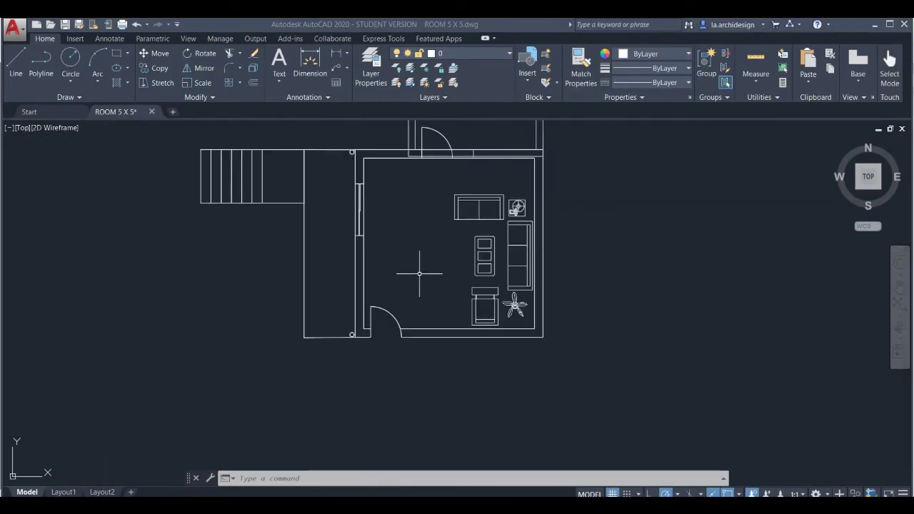
{"action": "mouse_move", "coordinate": [416, 248]}
{"action": "middle_mouse_down"}
{"action": "mouse_move", "coordinate": [388, 292]}
{"action": "mouse_move", "coordinate": [379, 344]}
{"action": "middle_mouse_up"}
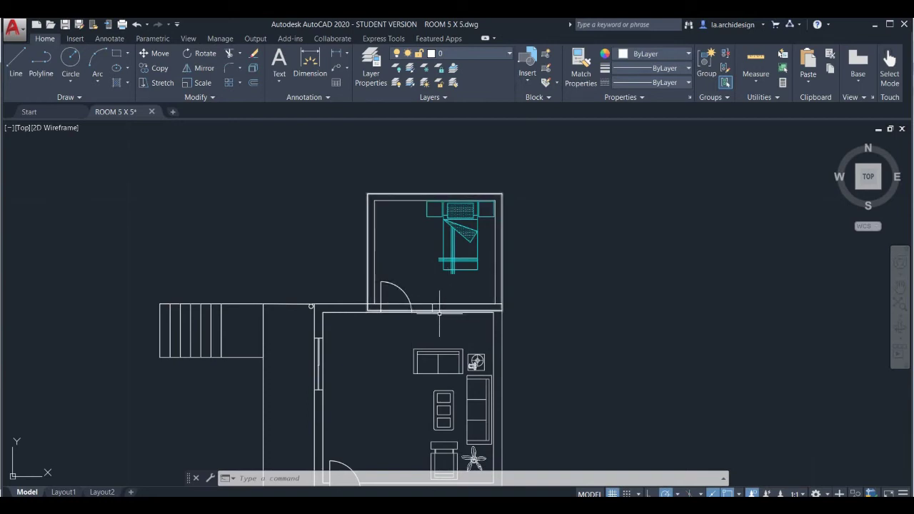
{"action": "scroll", "coordinate": [396, 352], "scroll_direction": "up", "scroll_amount": 2}
{"action": "mouse_move", "coordinate": [387, 351]}
{"action": "middle_mouse_down"}
{"action": "mouse_move", "coordinate": [416, 261]}
{"action": "mouse_move", "coordinate": [435, 257]}
{"action": "mouse_move", "coordinate": [414, 336]}
{"action": "middle_mouse_up"}
{"action": "left_click", "coordinate": [361, 307]}
{"action": "mouse_move", "coordinate": [359, 350]}
{"action": "middle_mouse_down"}
{"action": "mouse_move", "coordinate": [373, 286]}
{"action": "mouse_move", "coordinate": [367, 320]}
{"action": "mouse_move", "coordinate": [324, 333]}
{"action": "middle_mouse_up"}
{"action": "left_click", "coordinate": [333, 273]}
Pan along the shared wall to view the walls around the bedroom door
{"action": "scroll", "coordinate": [409, 277], "scroll_direction": "up", "scroll_amount": 4}
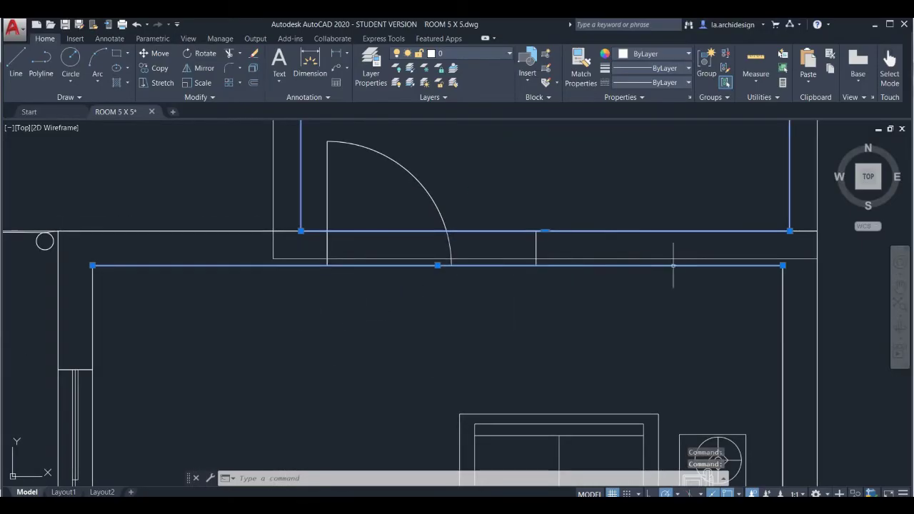
{"action": "middle_click_drag", "start_coordinate": [655, 265], "coordinate": [583, 294]}
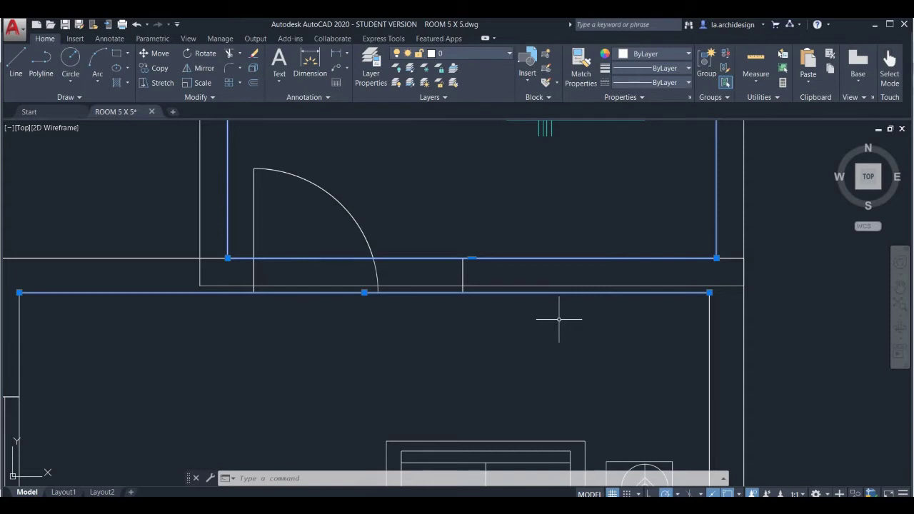
{"action": "scroll", "coordinate": [536, 307], "scroll_direction": "down", "scroll_amount": 4}
{"action": "mouse_move", "coordinate": [563, 340]}
{"action": "middle_mouse_down"}
{"action": "mouse_move", "coordinate": [518, 310]}
{"action": "mouse_move", "coordinate": [521, 270]}
{"action": "middle_mouse_up"}
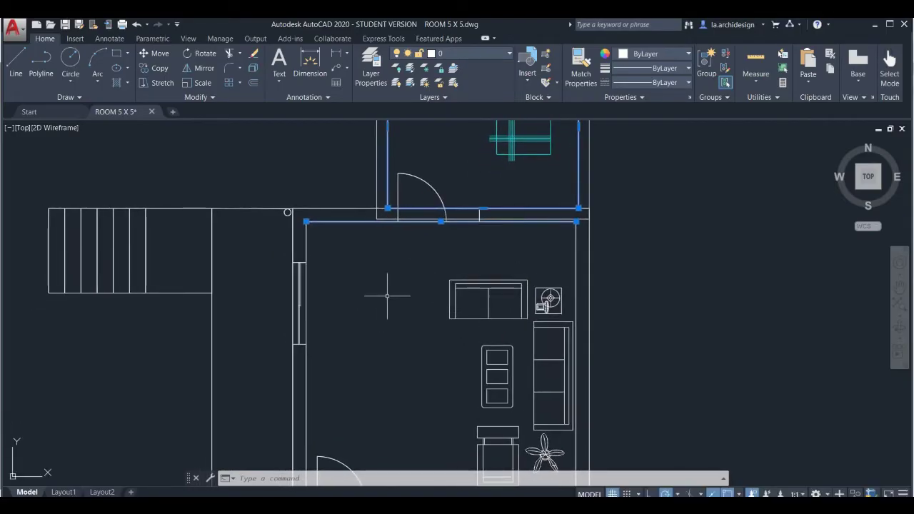
{"action": "middle_click_drag", "start_coordinate": [387, 295], "coordinate": [410, 282]}
{"action": "type", "text": "co"}
{"action": "key", "text": "Return"}
{"action": "middle_click_drag", "start_coordinate": [457, 239], "coordinate": [434, 248]}
{"action": "key", "text": "Return"}
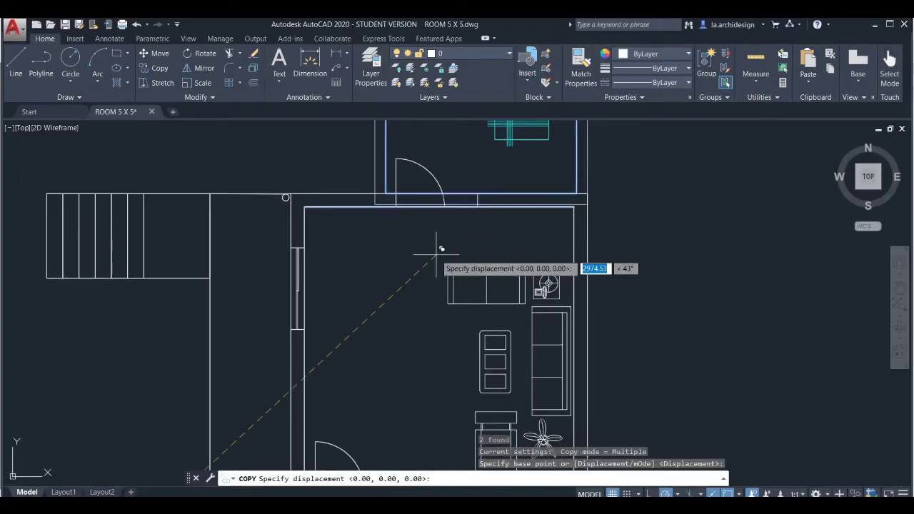
{"action": "key", "text": "Escape"}
{"action": "scroll", "coordinate": [338, 365], "scroll_direction": "down", "scroll_amount": 2}
{"action": "scroll", "coordinate": [411, 274], "scroll_direction": "up", "scroll_amount": 1}
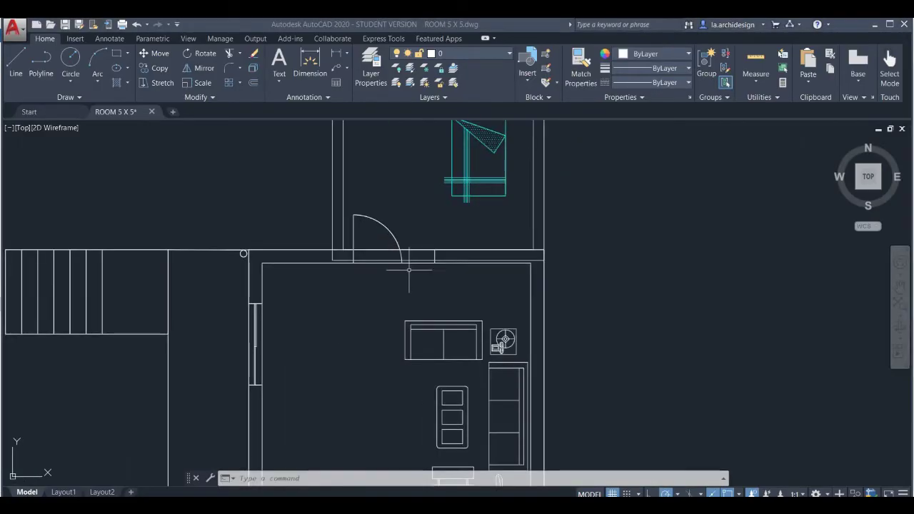
{"action": "scroll", "coordinate": [411, 274], "scroll_direction": "up", "scroll_amount": 3}
{"action": "scroll", "coordinate": [388, 293], "scroll_direction": "down", "scroll_amount": 3}
{"action": "middle_click_drag", "start_coordinate": [394, 303], "coordinate": [405, 319]}
{"action": "scroll", "coordinate": [376, 318], "scroll_direction": "up", "scroll_amount": 1}
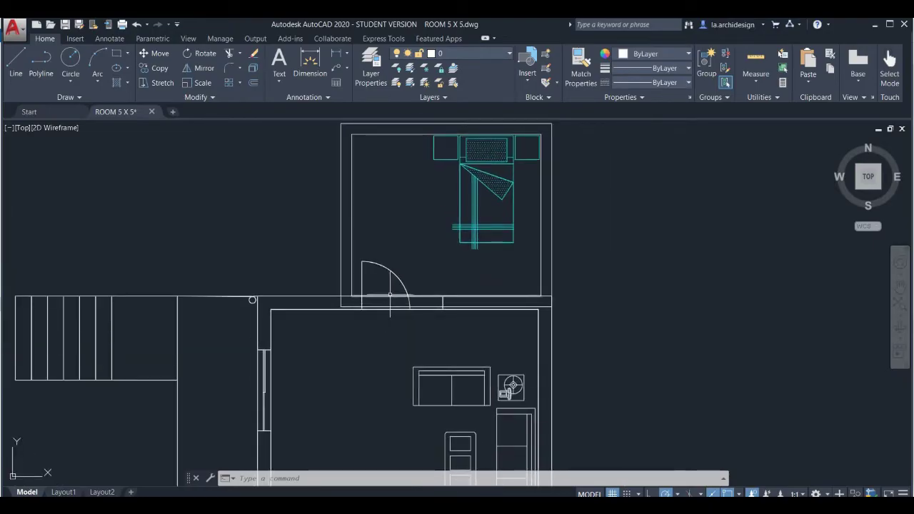
{"action": "left_click", "coordinate": [390, 295]}
{"action": "scroll", "coordinate": [390, 294], "scroll_direction": "up", "scroll_amount": 2}
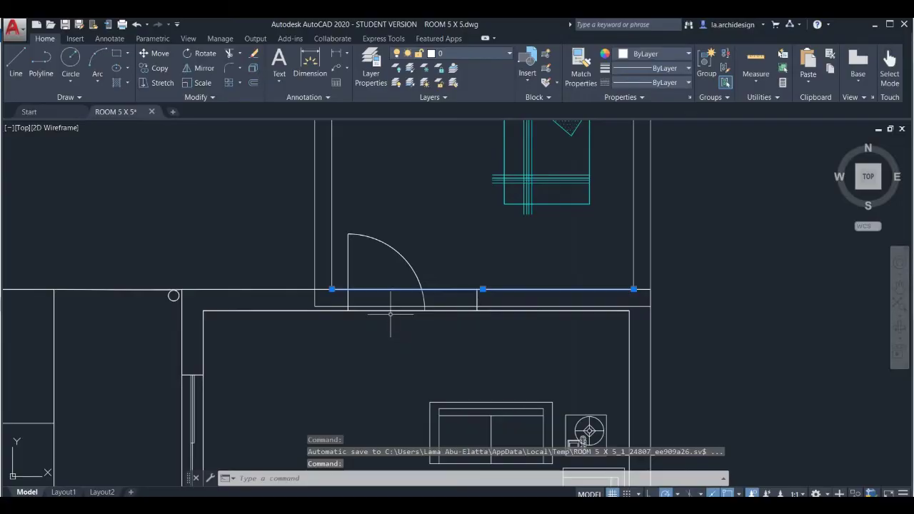
{"action": "type", "text": "tr"}
Trim the upper and lower wall lines inside the doorway and delete a short leftover line
{"action": "key", "text": "Return"}
{"action": "scroll", "coordinate": [389, 289], "scroll_direction": "up", "scroll_amount": 2}
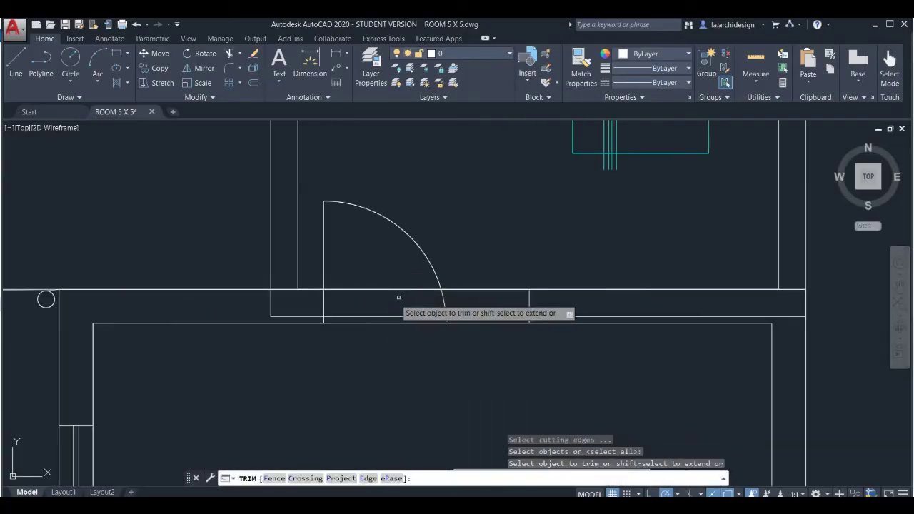
{"action": "left_click", "coordinate": [403, 283]}
{"action": "left_click", "coordinate": [377, 293]}
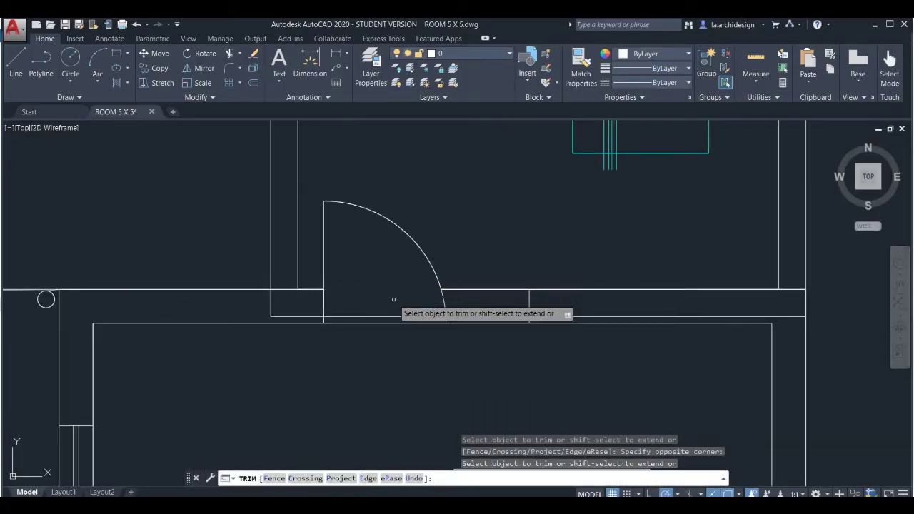
{"action": "left_click", "coordinate": [397, 294]}
{"action": "left_click", "coordinate": [381, 330]}
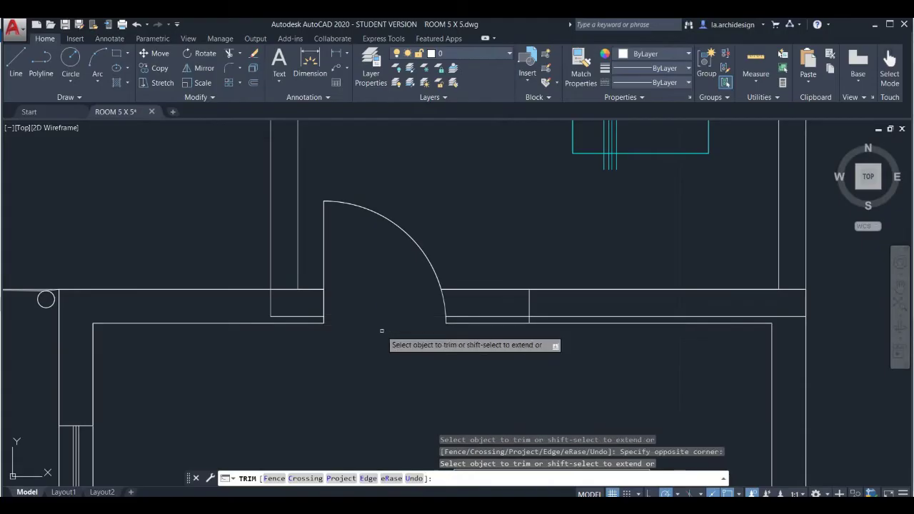
{"action": "key", "text": "Return"}
{"action": "left_click", "coordinate": [297, 316]}
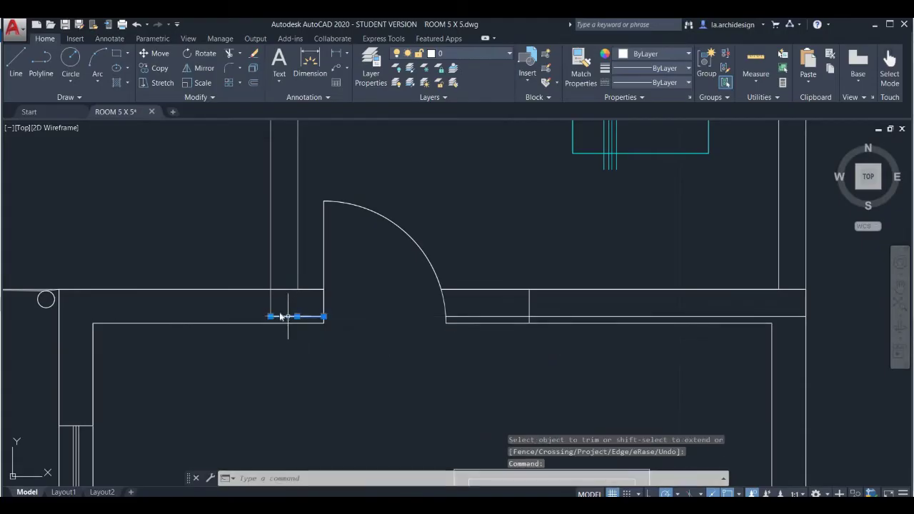
{"action": "key", "text": "Delete"}
Trim the wall piece between the two vertical lines
{"action": "key", "text": "Return"}
{"action": "left_click", "coordinate": [273, 295]}
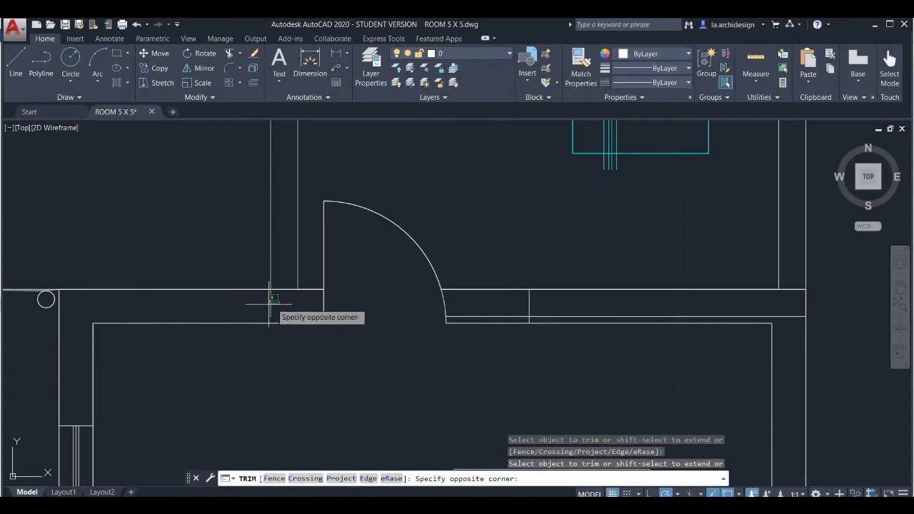
{"action": "left_click", "coordinate": [254, 286]}
{"action": "scroll", "coordinate": [284, 307], "scroll_direction": "up", "scroll_amount": 3}
{"action": "left_click", "coordinate": [291, 227]}
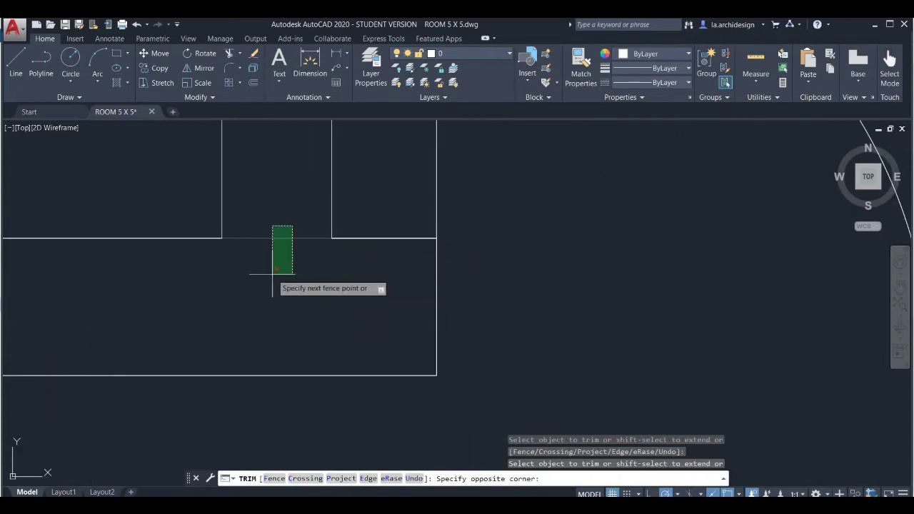
{"action": "left_click", "coordinate": [271, 275]}
{"action": "scroll", "coordinate": [271, 276], "scroll_direction": "down", "scroll_amount": 3}
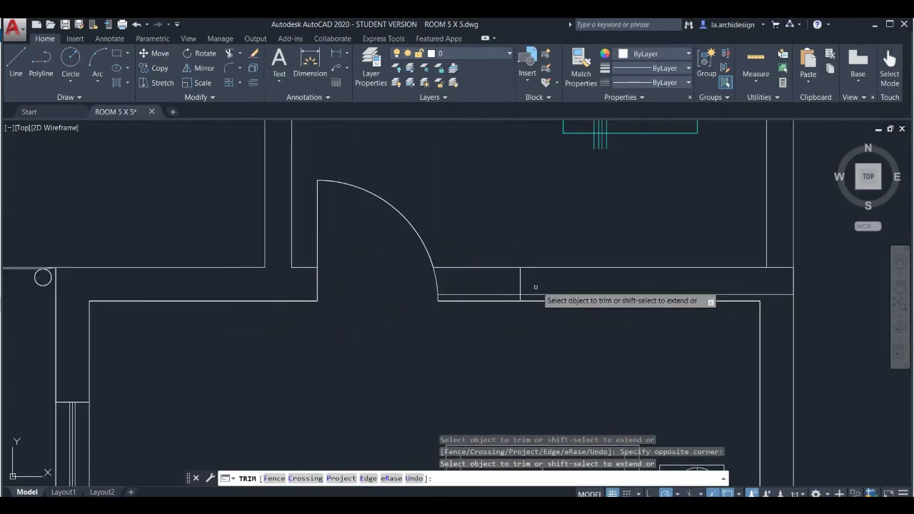
{"action": "scroll", "coordinate": [520, 299], "scroll_direction": "up", "scroll_amount": 2}
{"action": "key", "text": "Return"}
Delete the wall line beside the door
{"action": "left_click", "coordinate": [483, 295]}
{"action": "scroll", "coordinate": [562, 311], "scroll_direction": "down", "scroll_amount": 5}
{"action": "scroll", "coordinate": [550, 311], "scroll_direction": "up", "scroll_amount": 5}
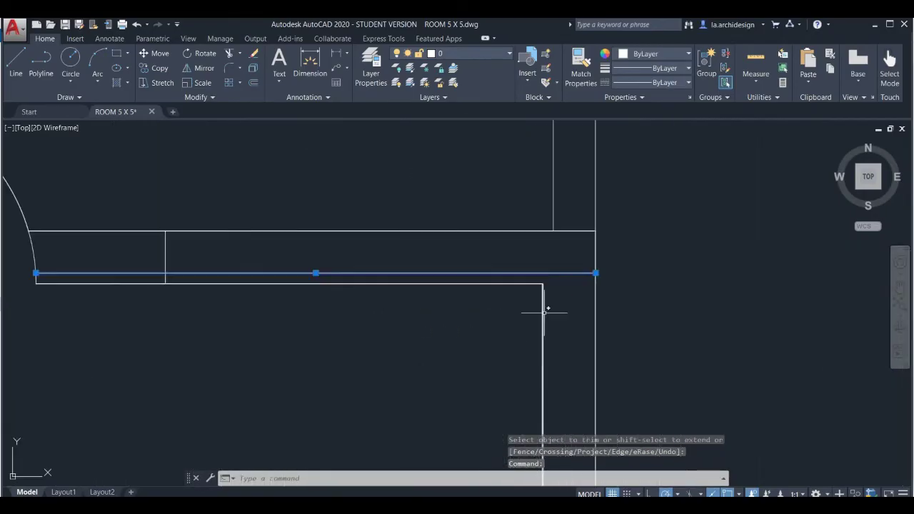
{"action": "key", "text": "Delete"}
Trim the wall end near the corner with TR
{"action": "type", "text": "tr"}
{"action": "key", "text": "Return"}
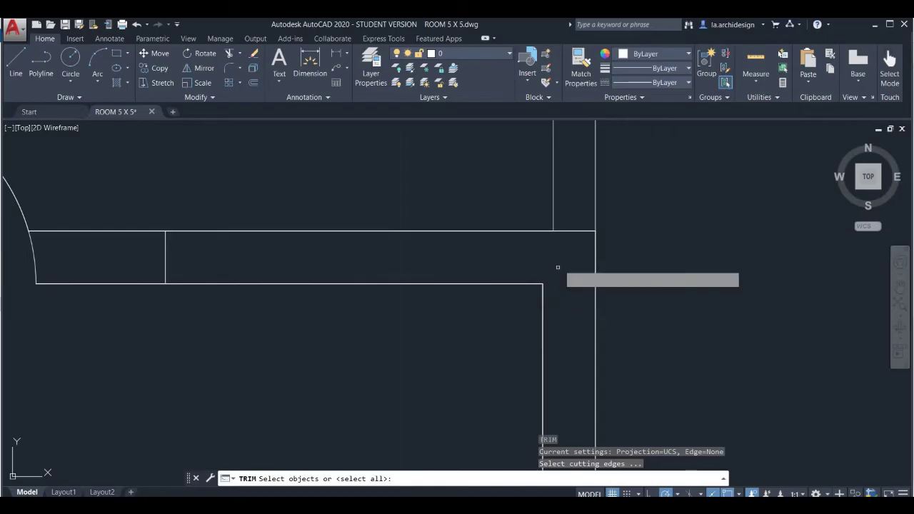
{"action": "left_click", "coordinate": [585, 228]}
{"action": "left_click", "coordinate": [568, 251]}
{"action": "scroll", "coordinate": [575, 261], "scroll_direction": "down", "scroll_amount": 3}
{"action": "scroll", "coordinate": [414, 258], "scroll_direction": "up", "scroll_amount": 4}
{"action": "key", "text": "Escape"}
Delete the small rectangle left in the door opening
{"action": "left_click", "coordinate": [418, 256]}
{"action": "left_click", "coordinate": [396, 263]}
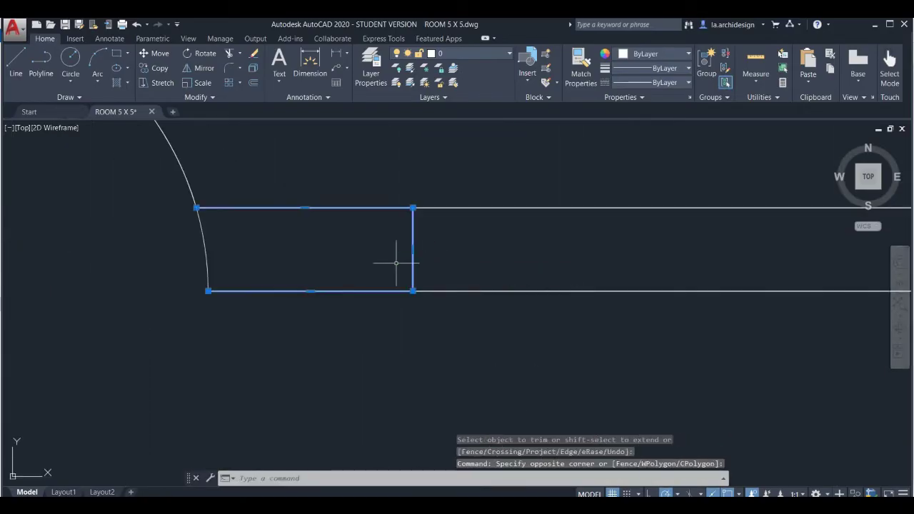
{"action": "scroll", "coordinate": [416, 259], "scroll_direction": "down", "scroll_amount": 3}
{"action": "key", "text": "Delete"}
{"action": "middle_click_drag", "start_coordinate": [386, 259], "coordinate": [414, 292]}
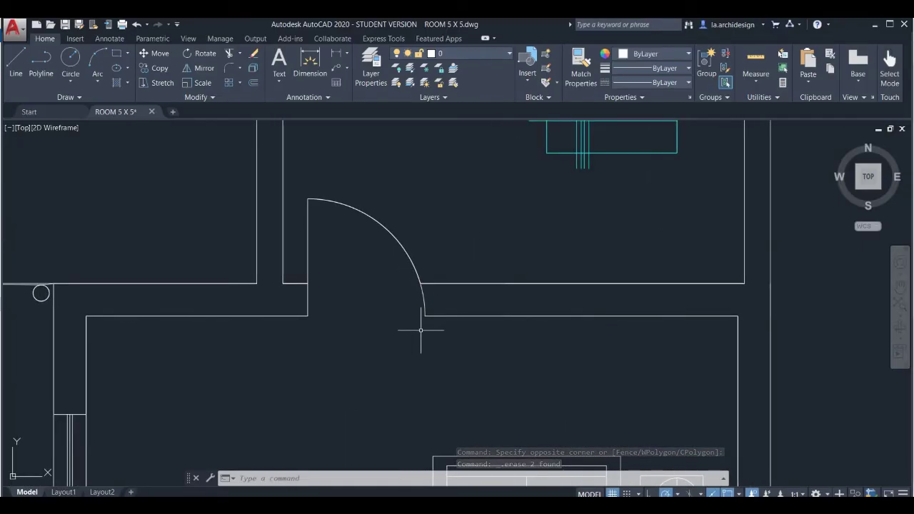
Draw a vertical jamb line from the lower corner up to the upper wall corner
{"action": "type", "text": "l"}
{"action": "key", "text": "Return"}
{"action": "scroll", "coordinate": [423, 302], "scroll_direction": "up", "scroll_amount": 6}
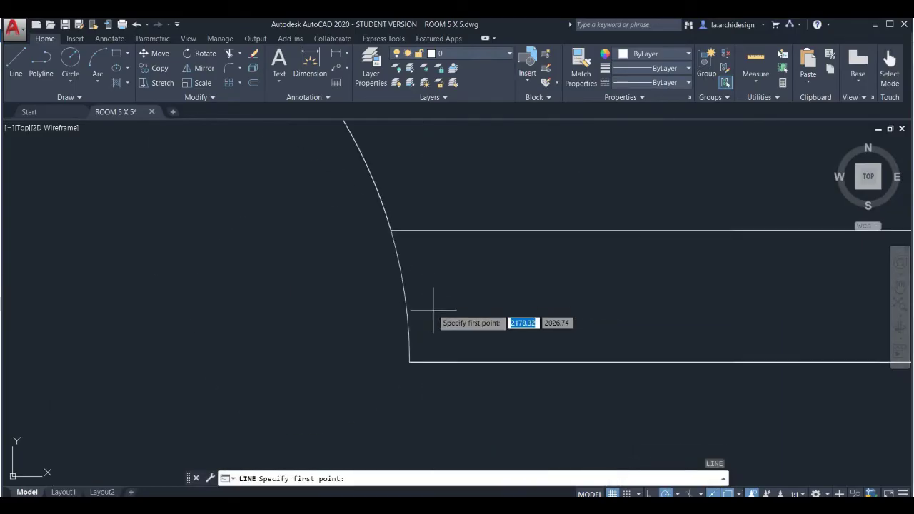
{"action": "left_click", "coordinate": [409, 362]}
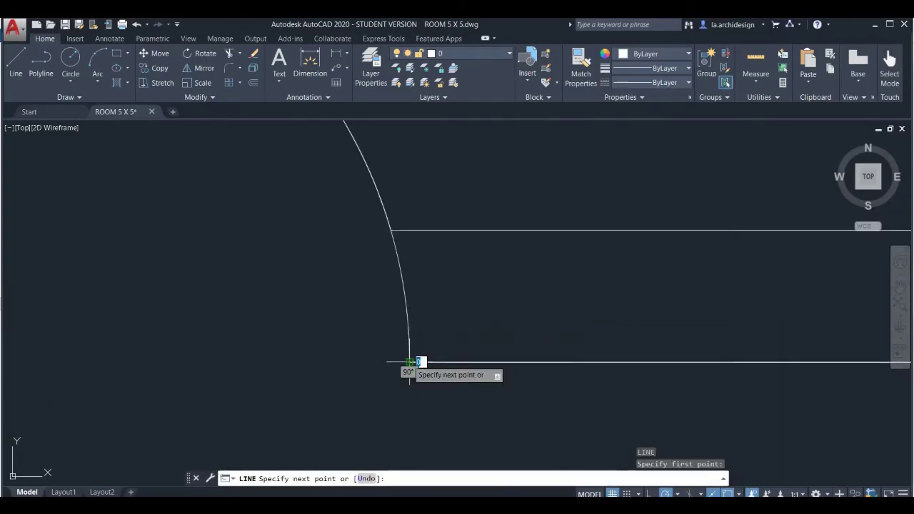
{"action": "left_click", "coordinate": [409, 230]}
{"action": "scroll", "coordinate": [420, 278], "scroll_direction": "down", "scroll_amount": 2}
{"action": "key", "text": "Return"}
Draw a line from the door's wall corner across to the door jamb
{"action": "scroll", "coordinate": [422, 281], "scroll_direction": "down", "scroll_amount": 2}
{"action": "scroll", "coordinate": [456, 316], "scroll_direction": "down", "scroll_amount": 2}
{"action": "key", "text": "Return"}
{"action": "left_click", "coordinate": [459, 331]}
{"action": "left_click", "coordinate": [343, 331]}
{"action": "key", "text": "Return"}
Extend the jamb line to the wall
{"action": "type", "text": "ex"}
{"action": "key", "text": "Return"}
{"action": "key", "text": "Return"}
{"action": "scroll", "coordinate": [348, 305], "scroll_direction": "up", "scroll_amount": 5}
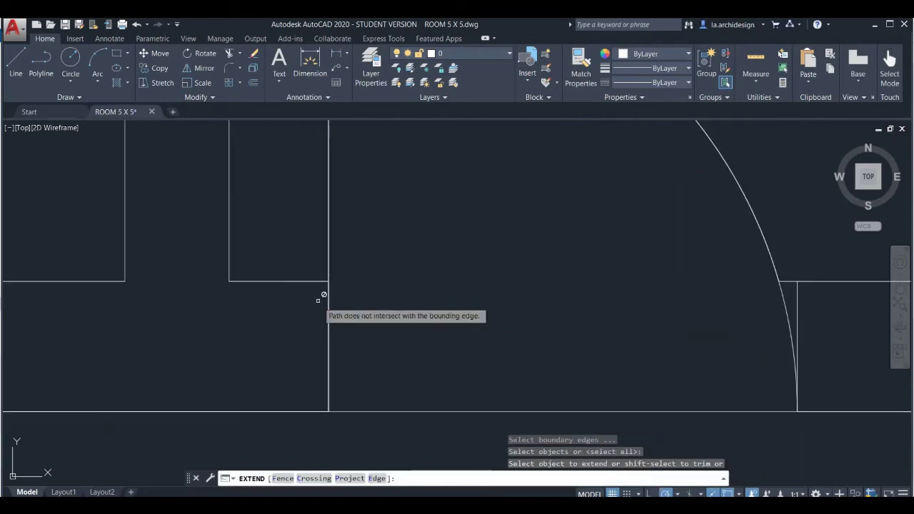
{"action": "left_click", "coordinate": [316, 281]}
{"action": "scroll", "coordinate": [439, 277], "scroll_direction": "down", "scroll_amount": 2}
{"action": "key", "text": "Return"}
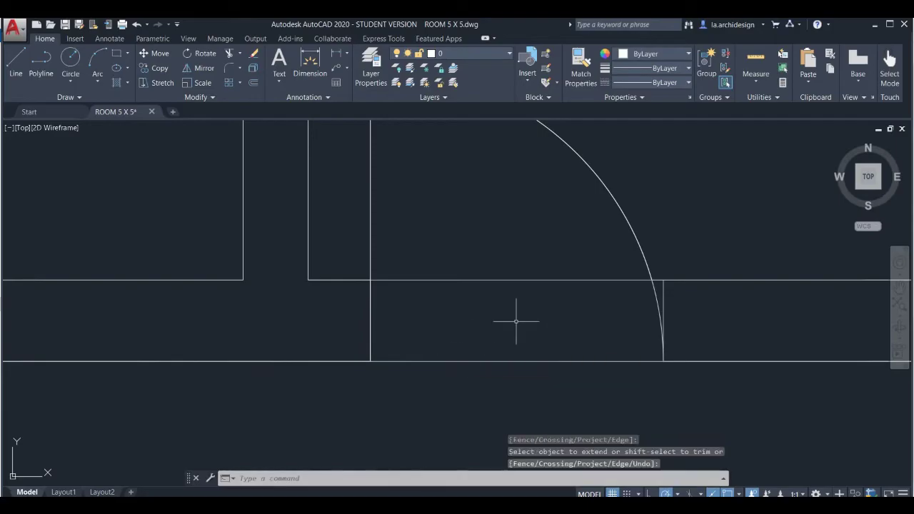
Delete the leftover piece at the door
{"action": "middle_click_drag", "start_coordinate": [635, 309], "coordinate": [514, 330]}
{"action": "left_click", "coordinate": [533, 328]}
{"action": "key", "text": "Delete"}
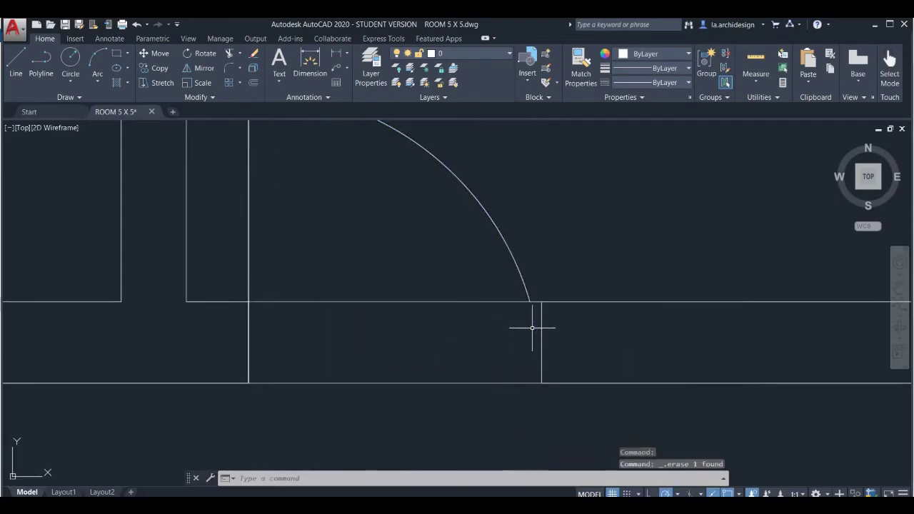
{"action": "scroll", "coordinate": [482, 318], "scroll_direction": "down", "scroll_amount": 4}
{"action": "scroll", "coordinate": [467, 287], "scroll_direction": "up", "scroll_amount": 5}
Delete the door swing arc and select the vertical door leaf line
{"action": "left_click", "coordinate": [473, 290]}
{"action": "left_click", "coordinate": [443, 332]}
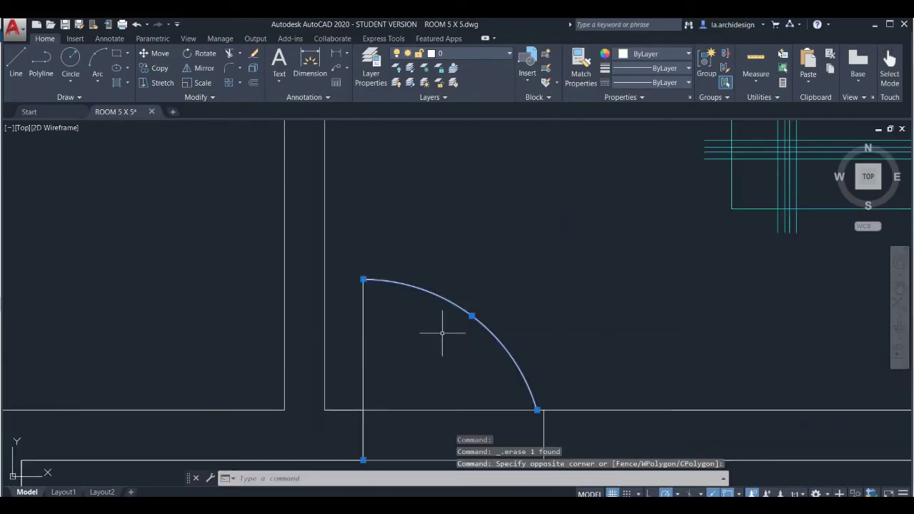
{"action": "key", "text": "Delete"}
{"action": "middle_click_drag", "start_coordinate": [361, 343], "coordinate": [385, 305]}
{"action": "left_click", "coordinate": [406, 301]}
{"action": "left_click", "coordinate": [382, 321]}
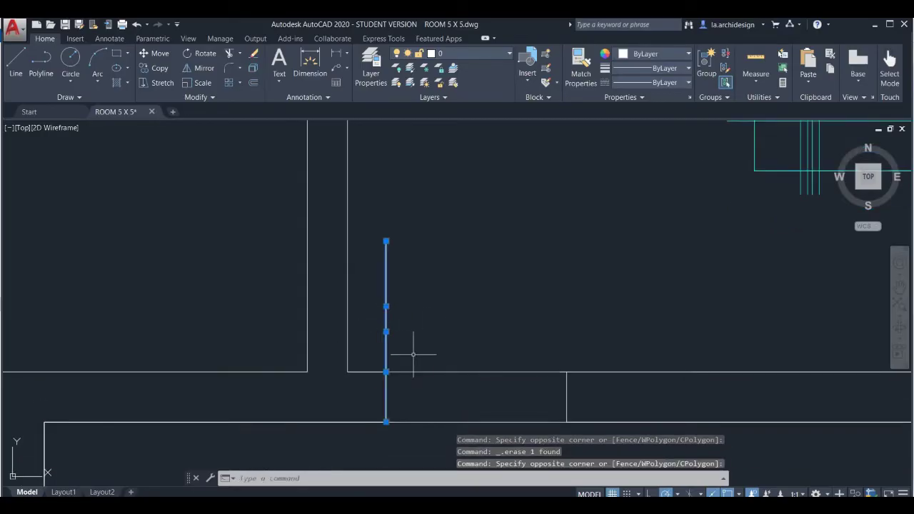
{"action": "type", "text": "tr"}
Remove the stray vertical line at the wall, deleting it after a failed trim
{"action": "key", "text": "Return"}
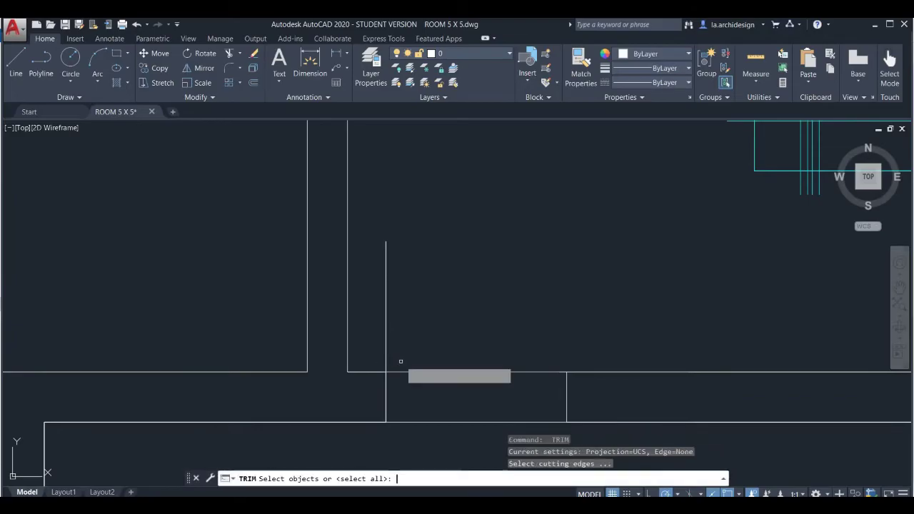
{"action": "key", "text": "Return"}
{"action": "left_click", "coordinate": [412, 339]}
{"action": "left_click", "coordinate": [385, 349]}
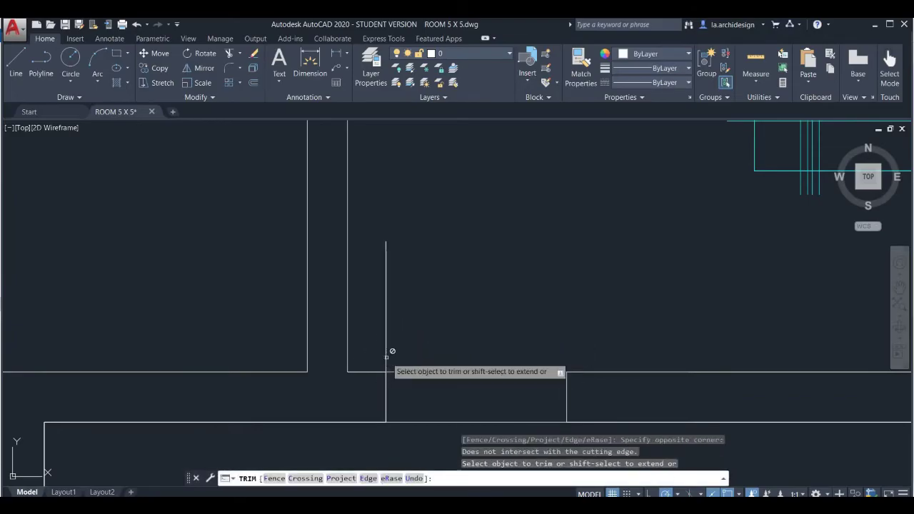
{"action": "key", "text": "Escape"}
{"action": "left_click", "coordinate": [402, 333]}
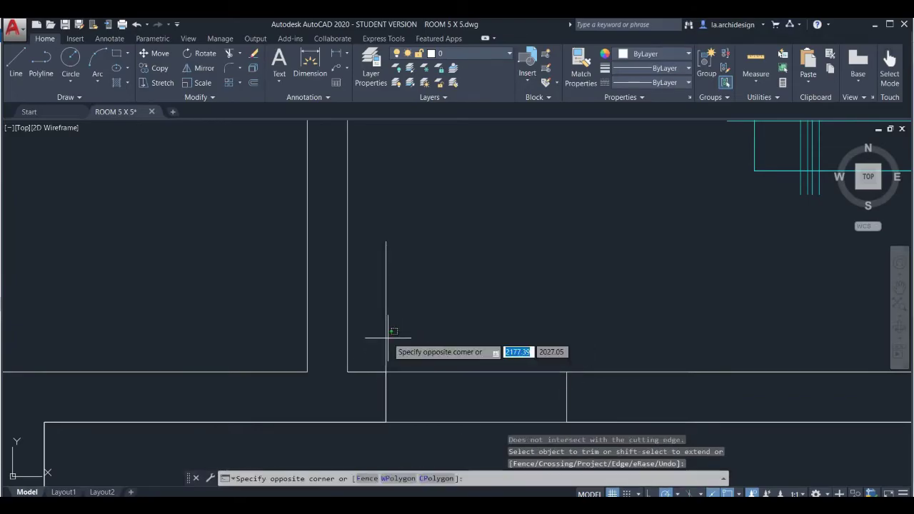
{"action": "left_click", "coordinate": [384, 342]}
{"action": "key", "text": "Delete"}
Select the one extra jamb line left in the doorway
{"action": "scroll", "coordinate": [422, 322], "scroll_direction": "down", "scroll_amount": 5}
{"action": "scroll", "coordinate": [415, 311], "scroll_direction": "down", "scroll_amount": 5}
{"action": "scroll", "coordinate": [415, 312], "scroll_direction": "up", "scroll_amount": 6}
{"action": "scroll", "coordinate": [412, 306], "scroll_direction": "up", "scroll_amount": 5}
{"action": "scroll", "coordinate": [387, 333], "scroll_direction": "up", "scroll_amount": 2}
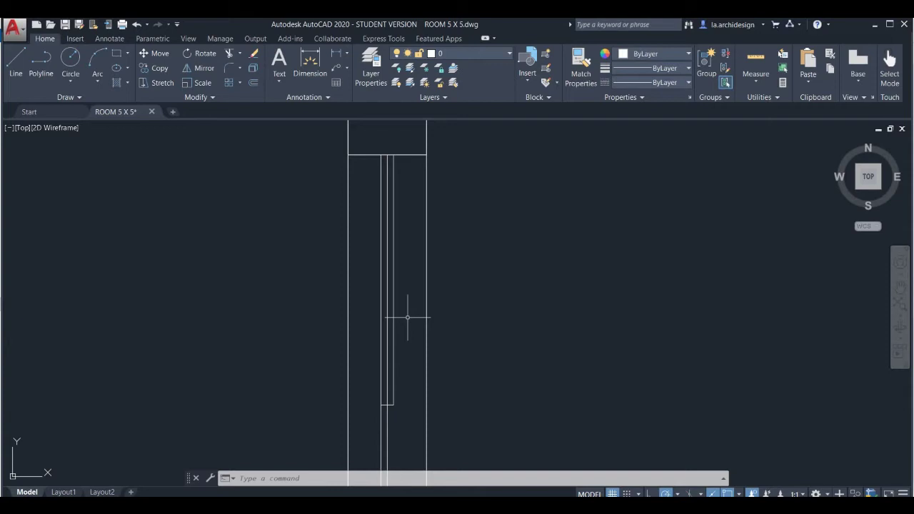
{"action": "left_click", "coordinate": [411, 284]}
{"action": "left_click", "coordinate": [368, 359]}
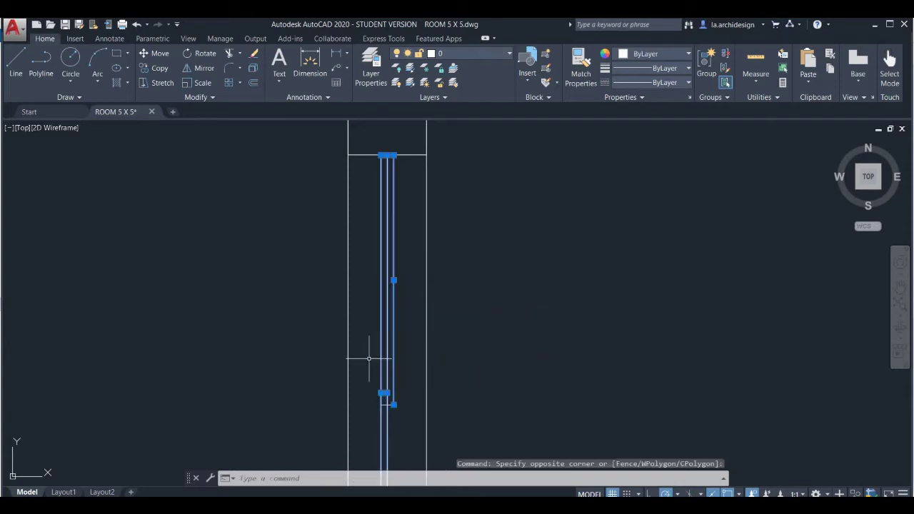
{"action": "key", "text": "Escape"}
{"action": "scroll", "coordinate": [378, 322], "scroll_direction": "down", "scroll_amount": 3}
{"action": "scroll", "coordinate": [388, 286], "scroll_direction": "up", "scroll_amount": 3}
{"action": "left_click_drag", "start_coordinate": [389, 260], "coordinate": [373, 307]}
Delete the selected extra jamb line
{"action": "key", "text": "Delete"}
{"action": "scroll", "coordinate": [373, 308], "scroll_direction": "down", "scroll_amount": 3}
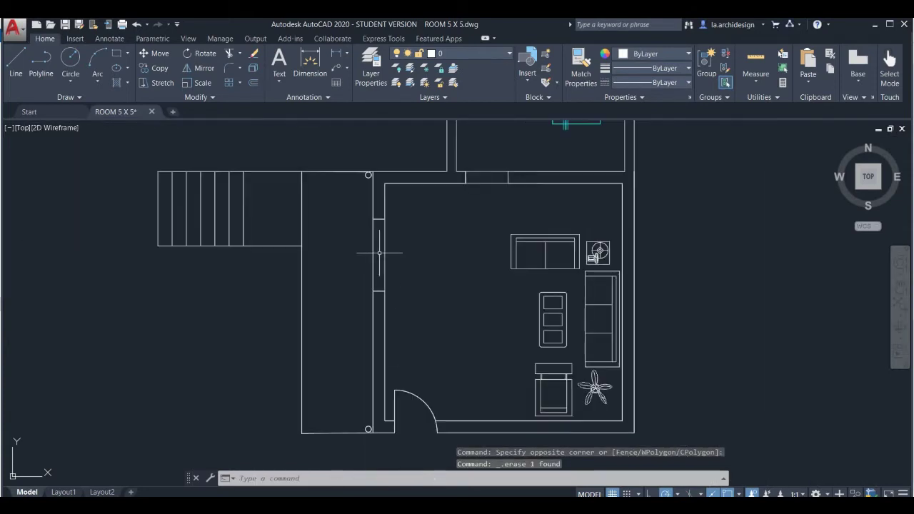
{"action": "middle_click_drag", "start_coordinate": [427, 391], "coordinate": [411, 318]}
{"action": "scroll", "coordinate": [418, 324], "scroll_direction": "up", "scroll_amount": 8}
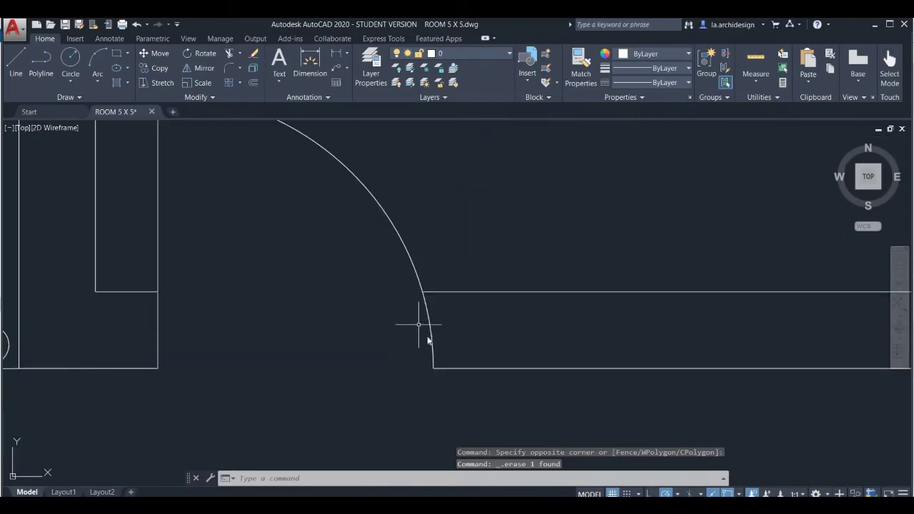
Close the doorway with a vertical line and extend the bottom wall line to the room wall
{"action": "type", "text": "l"}
{"action": "key", "text": "Return"}
{"action": "left_click", "coordinate": [432, 368]}
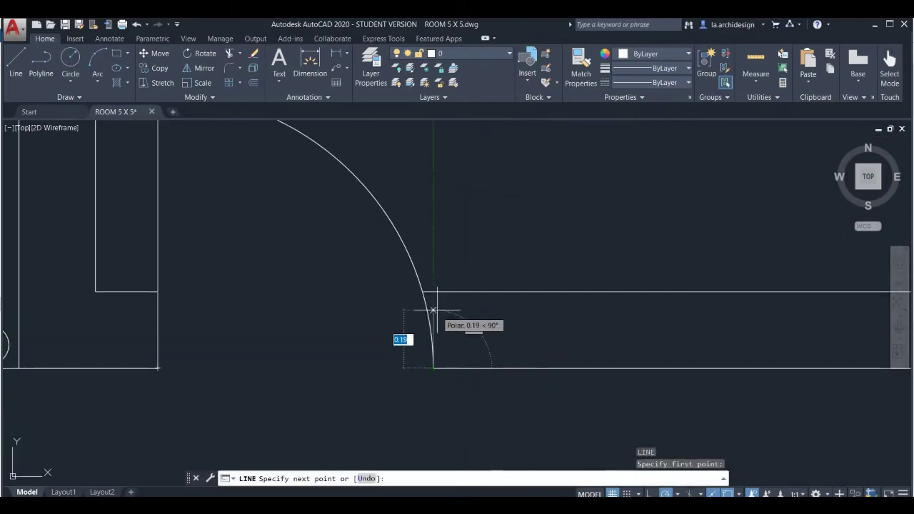
{"action": "left_click", "coordinate": [432, 291]}
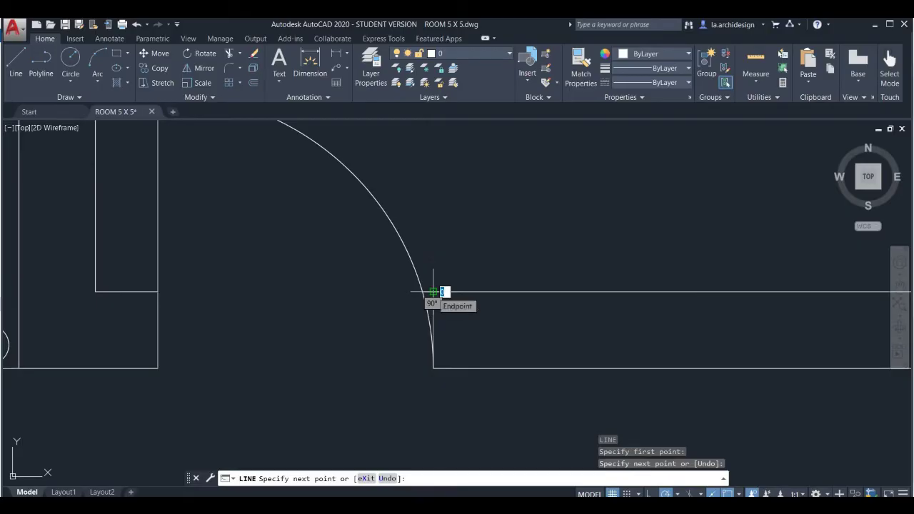
{"action": "key", "text": "Return"}
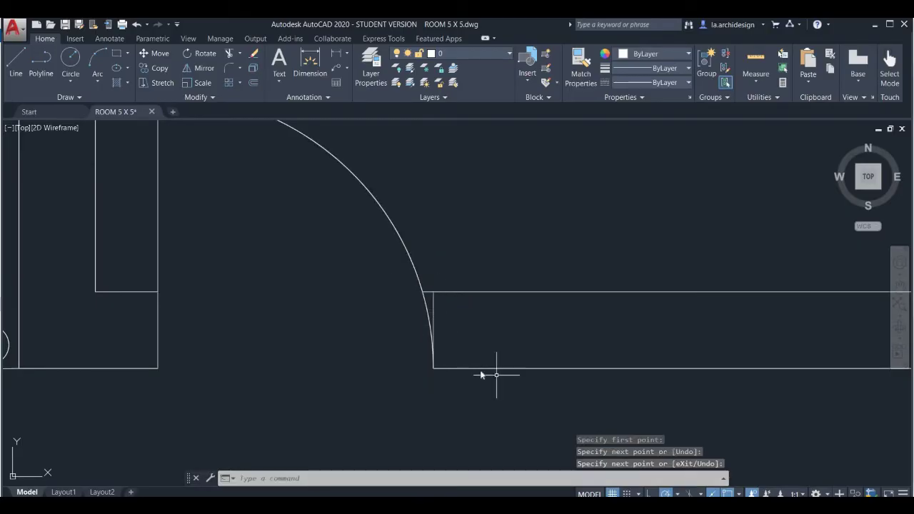
{"action": "type", "text": "ex"}
{"action": "key", "text": "Return"}
{"action": "key", "text": "Return"}
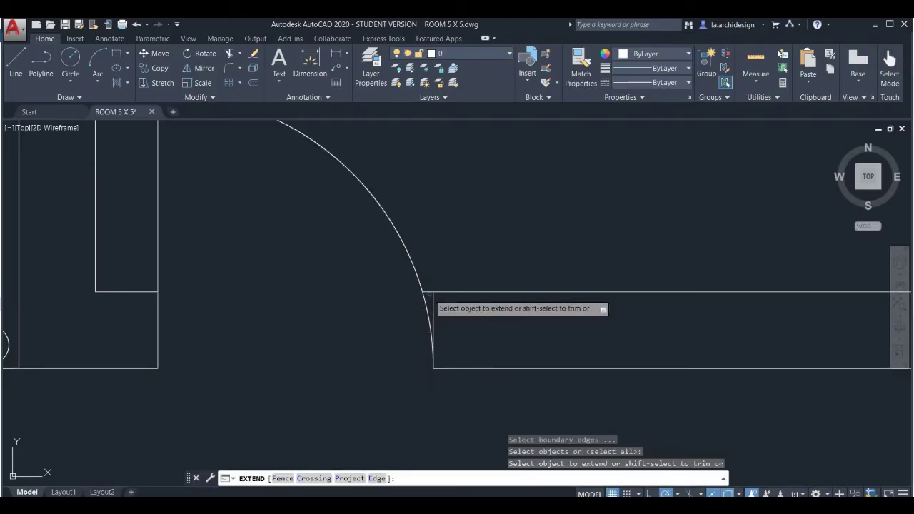
{"action": "left_click", "coordinate": [452, 368]}
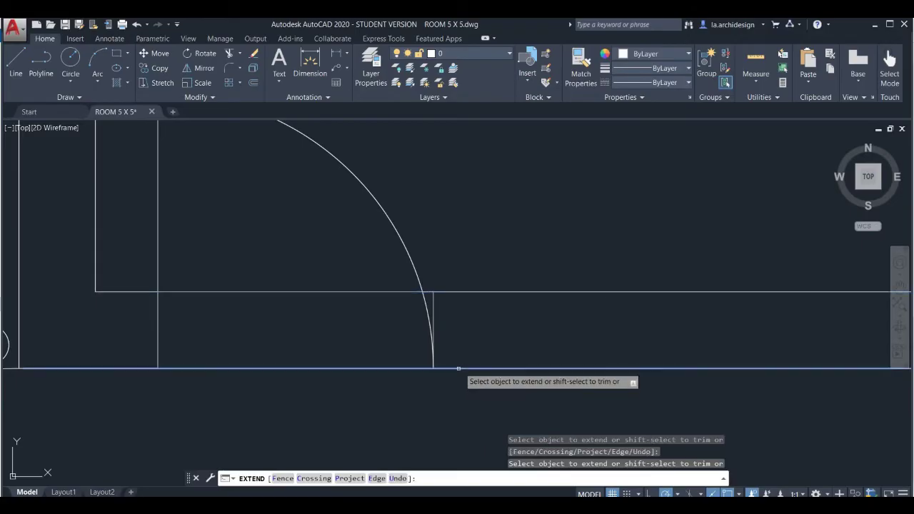
{"action": "key", "text": "Return"}
Delete the door swing arc
{"action": "left_click", "coordinate": [428, 310]}
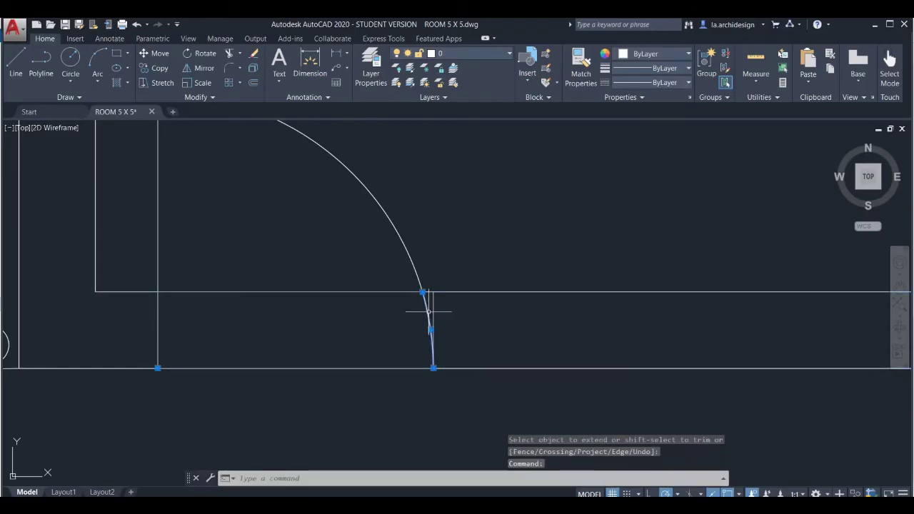
{"action": "left_click", "coordinate": [411, 217]}
{"action": "left_click", "coordinate": [379, 236]}
{"action": "key", "text": "Delete"}
Delete the two stray lines in the adjoining wall area
{"action": "middle_click_drag", "start_coordinate": [379, 237], "coordinate": [438, 320]}
{"action": "left_click", "coordinate": [282, 269]}
{"action": "left_click", "coordinate": [231, 285]}
{"action": "left_click", "coordinate": [219, 301]}
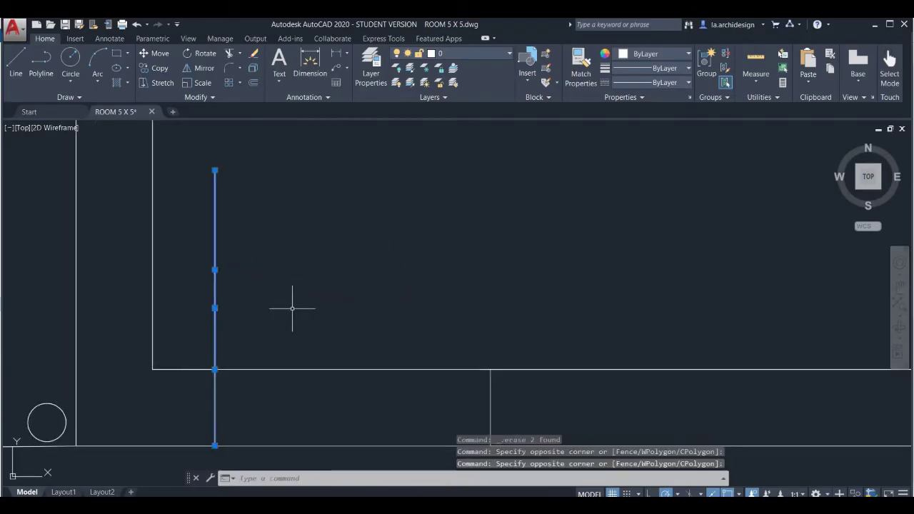
{"action": "key", "text": "Delete"}
Select the wall line between the two rooms
{"action": "mouse_move", "coordinate": [296, 305]}
{"action": "middle_mouse_down"}
{"action": "mouse_move", "coordinate": [428, 310]}
{"action": "mouse_move", "coordinate": [412, 350]}
{"action": "middle_mouse_up"}
{"action": "scroll", "coordinate": [428, 310], "scroll_direction": "down", "scroll_amount": 4}
{"action": "scroll", "coordinate": [412, 351], "scroll_direction": "down", "scroll_amount": 5}
{"action": "scroll", "coordinate": [387, 293], "scroll_direction": "up", "scroll_amount": 4}
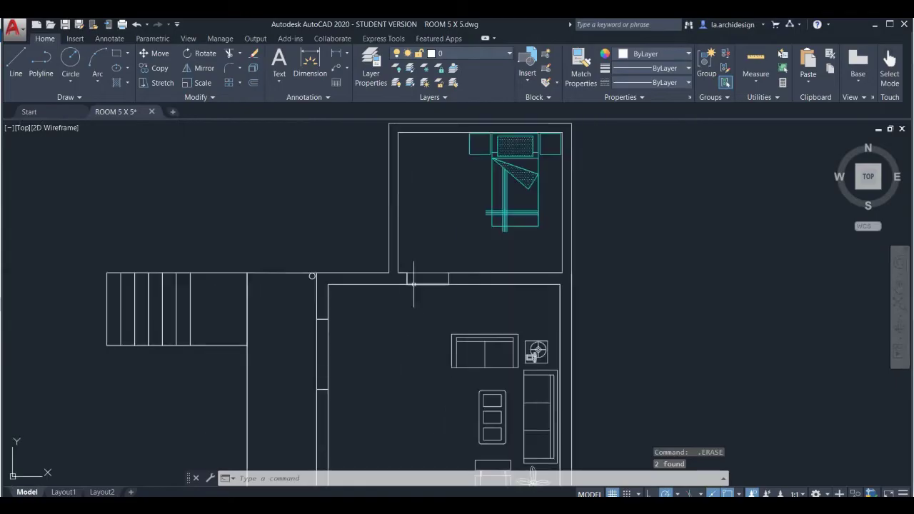
{"action": "left_click", "coordinate": [388, 284]}
{"action": "scroll", "coordinate": [424, 292], "scroll_direction": "up", "scroll_amount": 2}
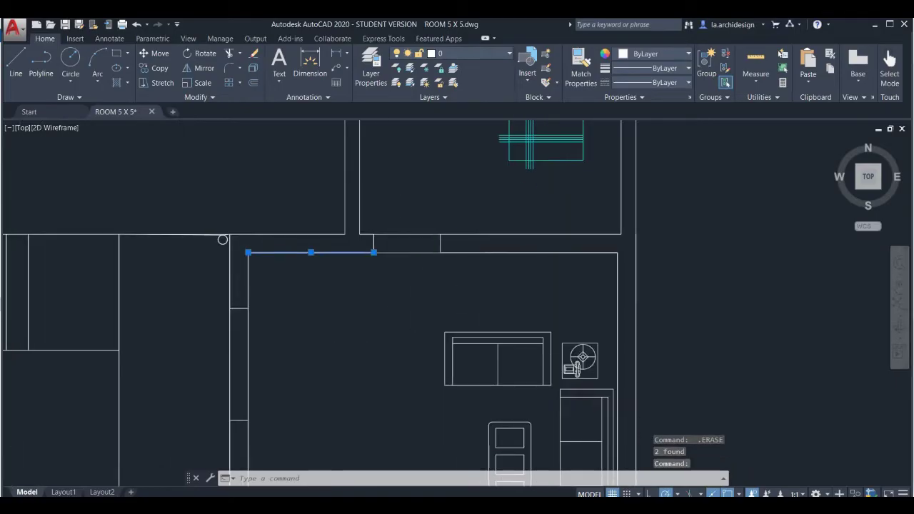
{"action": "scroll", "coordinate": [365, 349], "scroll_direction": "down", "scroll_amount": 4}
{"action": "type", "text": "o"}
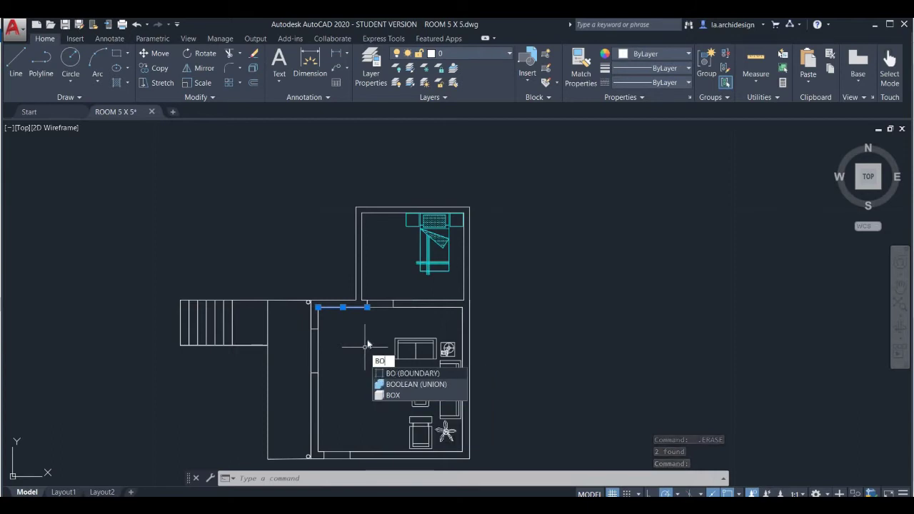
Start BOUNDARY with Pick Points and pick an internal point inside the living room
{"action": "key", "text": "Return"}
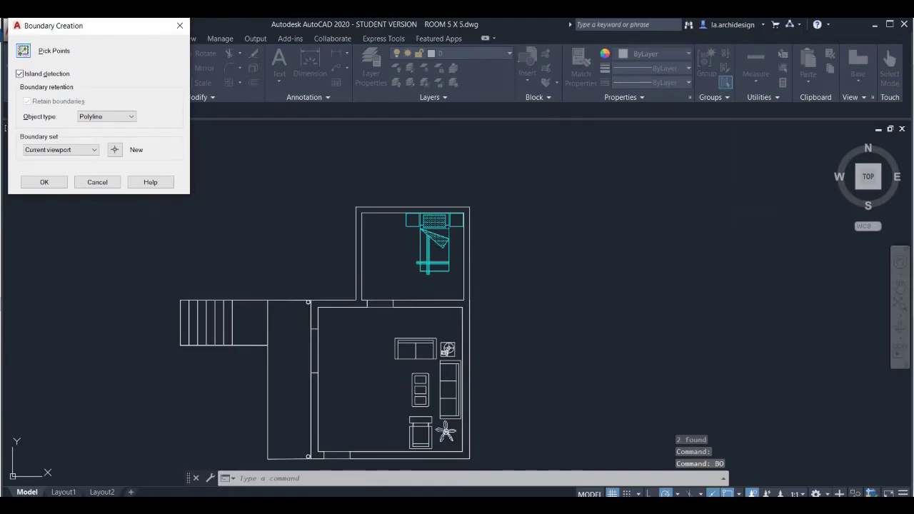
{"action": "left_click", "coordinate": [24, 50]}
{"action": "left_click", "coordinate": [364, 377]}
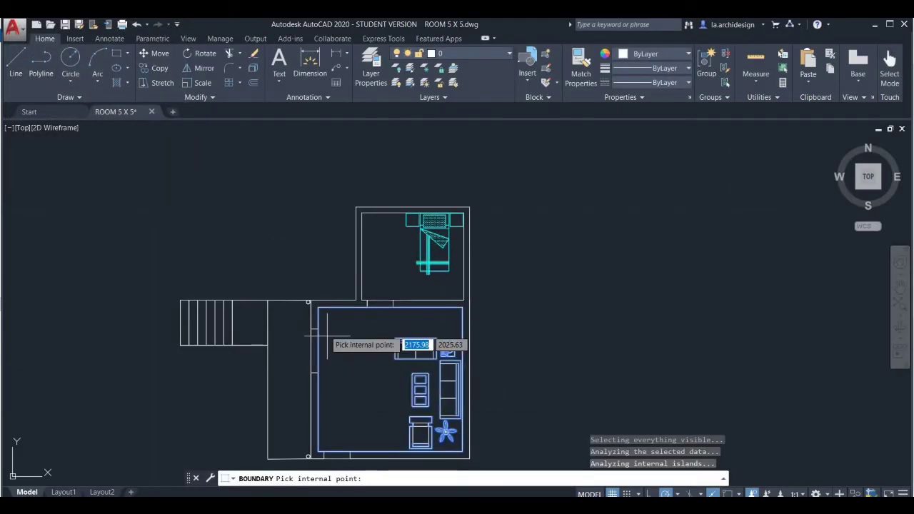
{"action": "scroll", "coordinate": [316, 309], "scroll_direction": "up", "scroll_amount": 5}
{"action": "scroll", "coordinate": [329, 350], "scroll_direction": "down", "scroll_amount": 3}
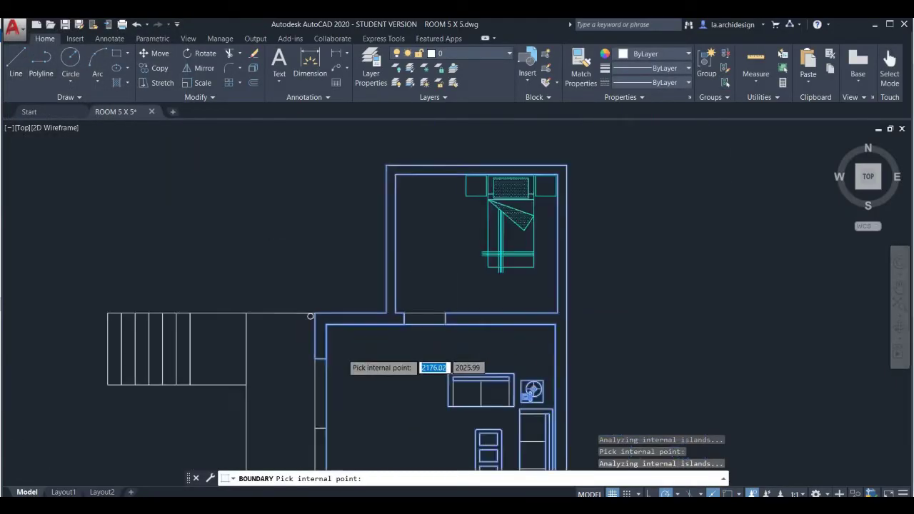
{"action": "scroll", "coordinate": [341, 354], "scroll_direction": "up", "scroll_amount": 2}
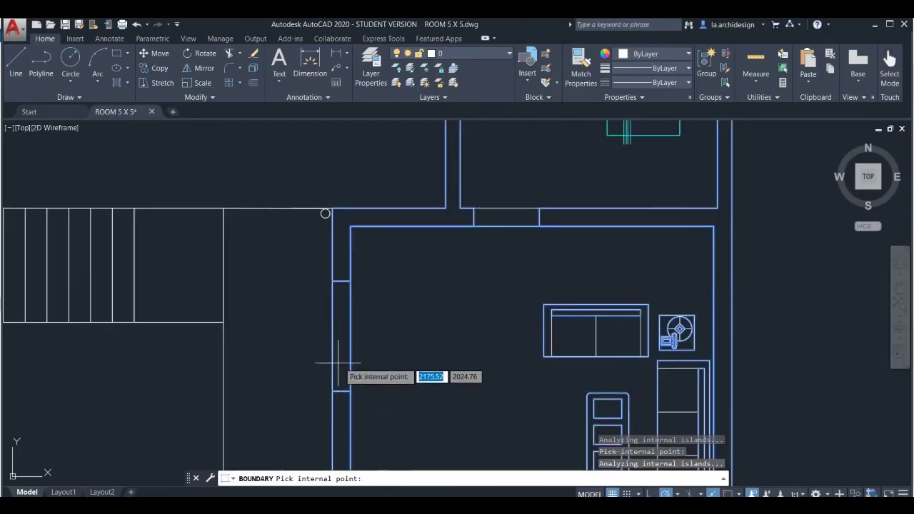
{"action": "scroll", "coordinate": [378, 343], "scroll_direction": "down", "scroll_amount": 4}
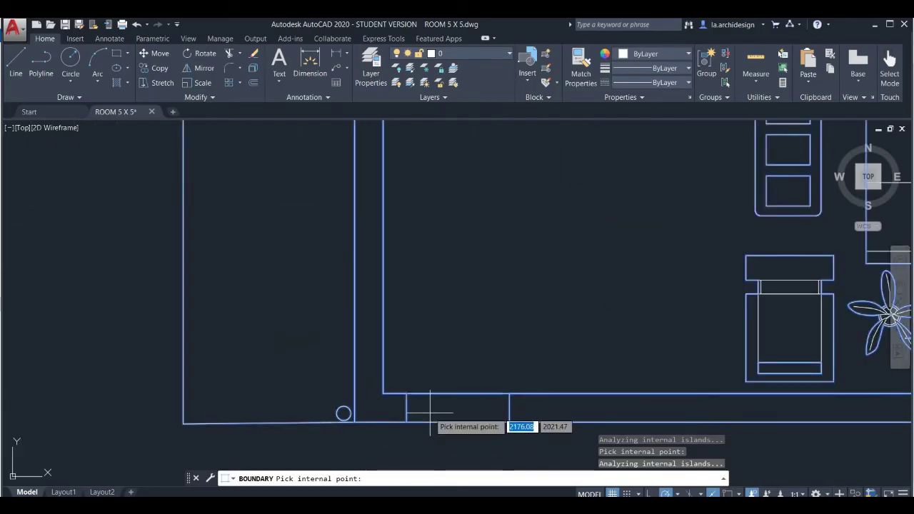
{"action": "scroll", "coordinate": [464, 425], "scroll_direction": "down", "scroll_amount": 5}
{"action": "scroll", "coordinate": [407, 326], "scroll_direction": "up", "scroll_amount": 4}
{"action": "scroll", "coordinate": [489, 354], "scroll_direction": "up", "scroll_amount": 2}
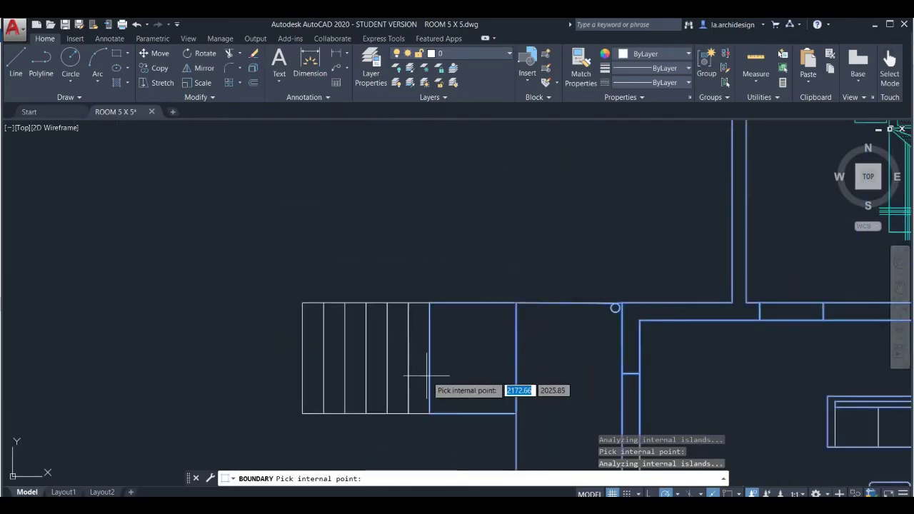
Add three stair treads and finish, creating 34 closed boundary polylines
{"action": "left_click", "coordinate": [372, 387]}
{"action": "left_click", "coordinate": [355, 386]}
{"action": "left_click", "coordinate": [333, 379]}
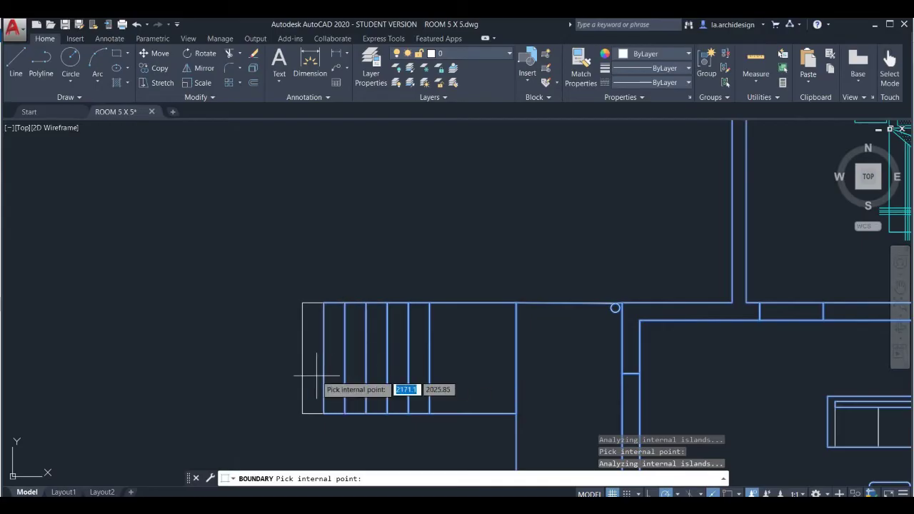
{"action": "scroll", "coordinate": [353, 321], "scroll_direction": "down", "scroll_amount": 5}
{"action": "scroll", "coordinate": [521, 382], "scroll_direction": "up", "scroll_amount": 2}
{"action": "scroll", "coordinate": [521, 375], "scroll_direction": "up", "scroll_amount": 3}
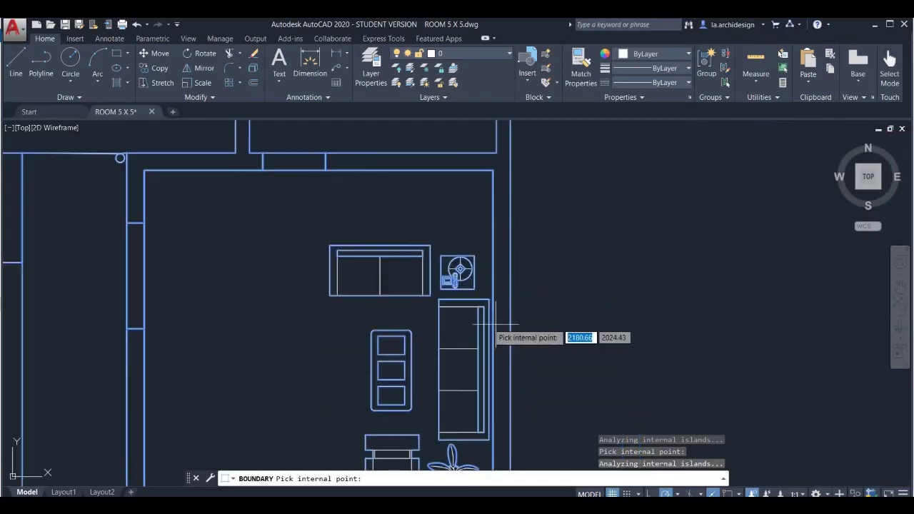
{"action": "scroll", "coordinate": [442, 317], "scroll_direction": "down", "scroll_amount": 3}
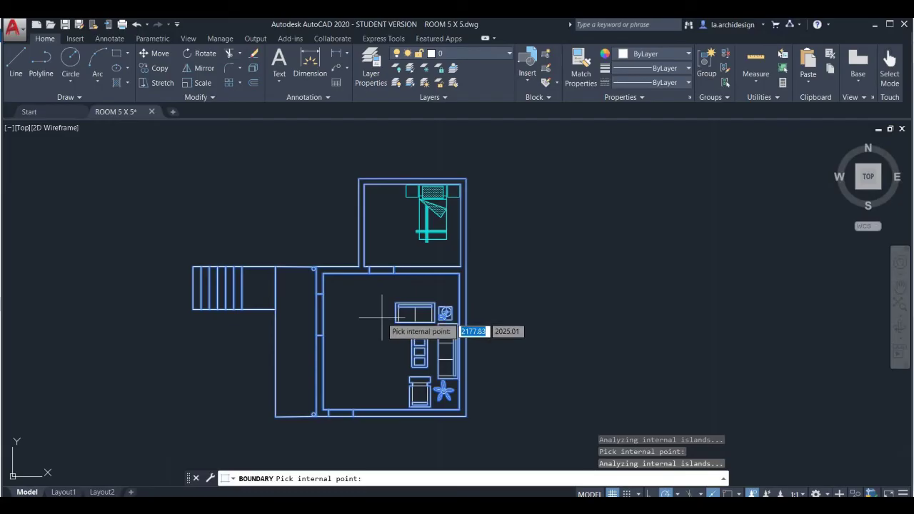
{"action": "key", "text": "Return"}
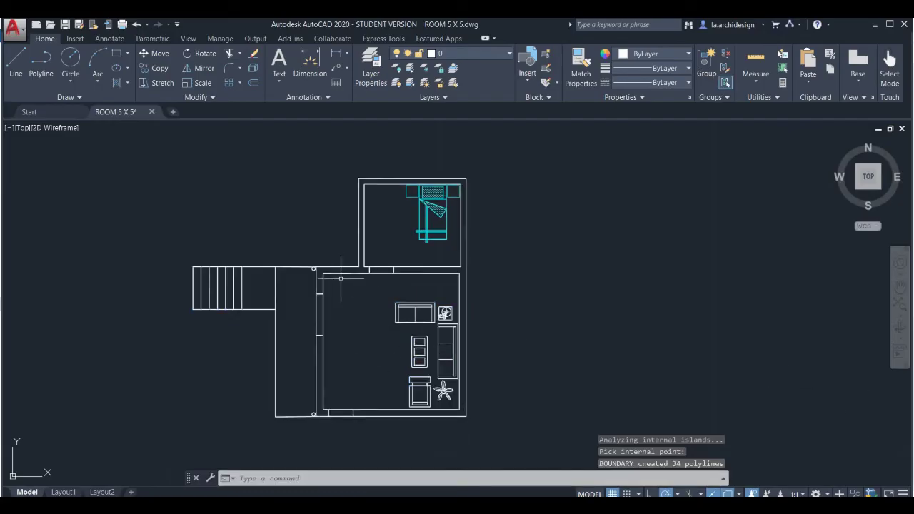
Check the new boundary outline, then save the drawing to the Desktop as ROOM 5 X 5.dwg
{"action": "left_click", "coordinate": [339, 273]}
{"action": "left_click", "coordinate": [299, 269]}
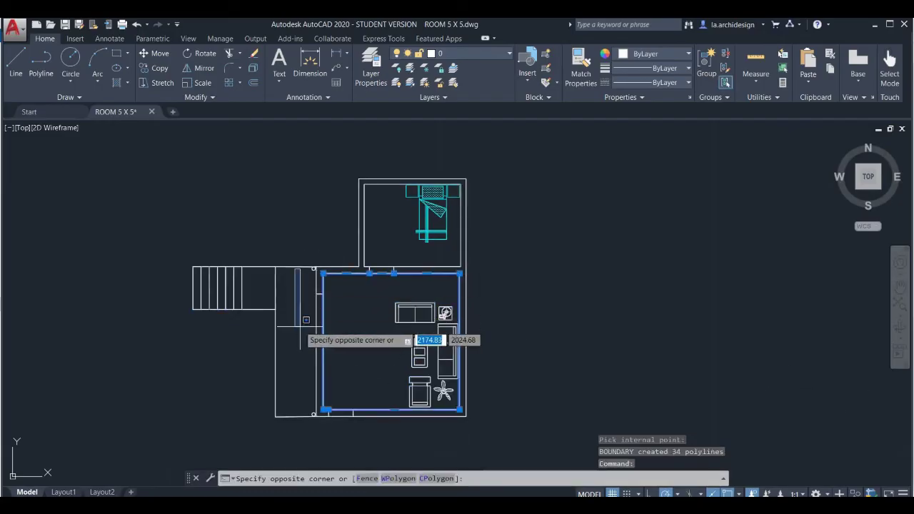
{"action": "middle_click_drag", "start_coordinate": [360, 331], "coordinate": [420, 328]}
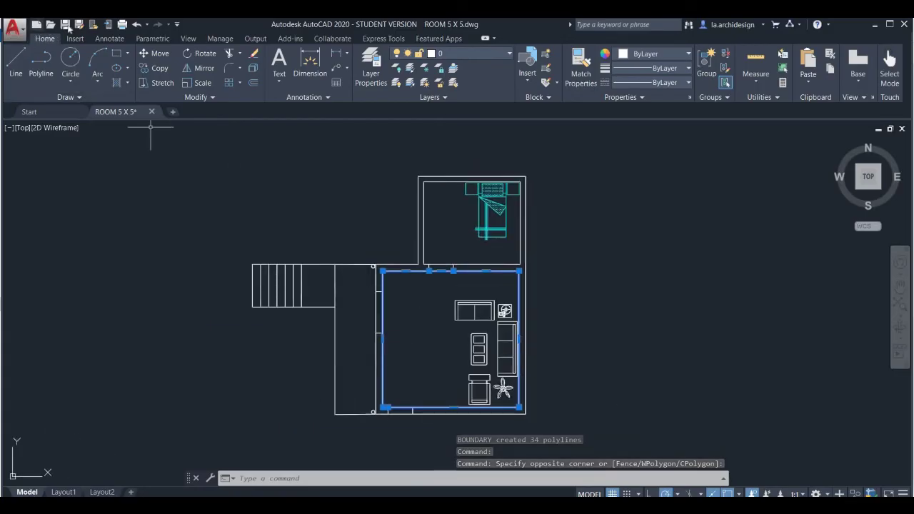
{"action": "key", "text": "ctrl+shift+s"}
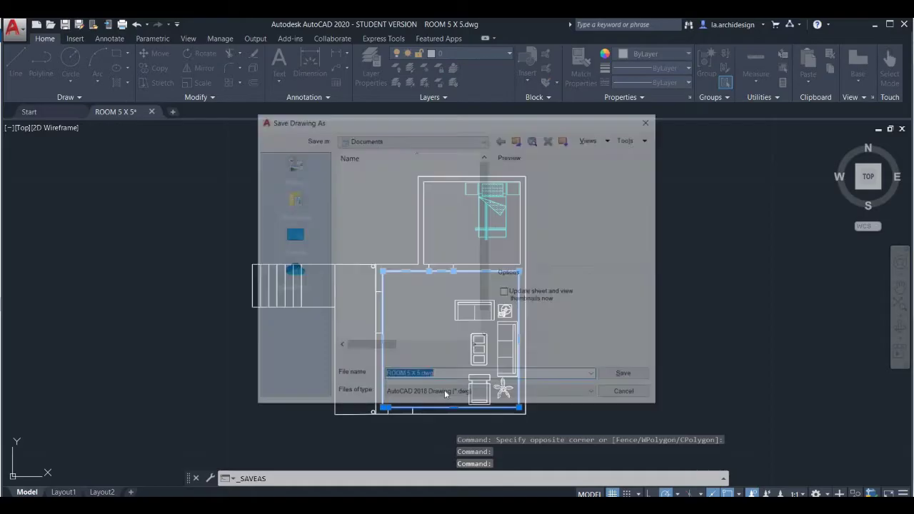
{"action": "left_click", "coordinate": [326, 259]}
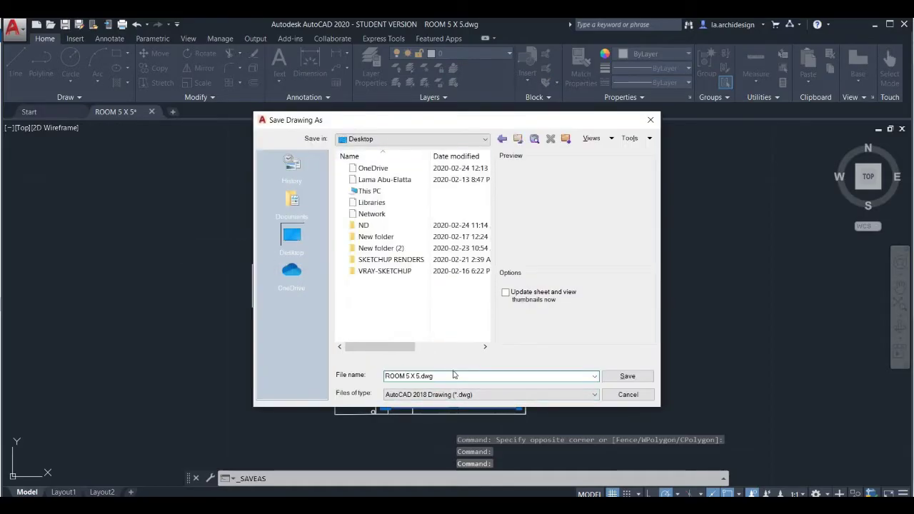
{"action": "left_click", "coordinate": [616, 379]}
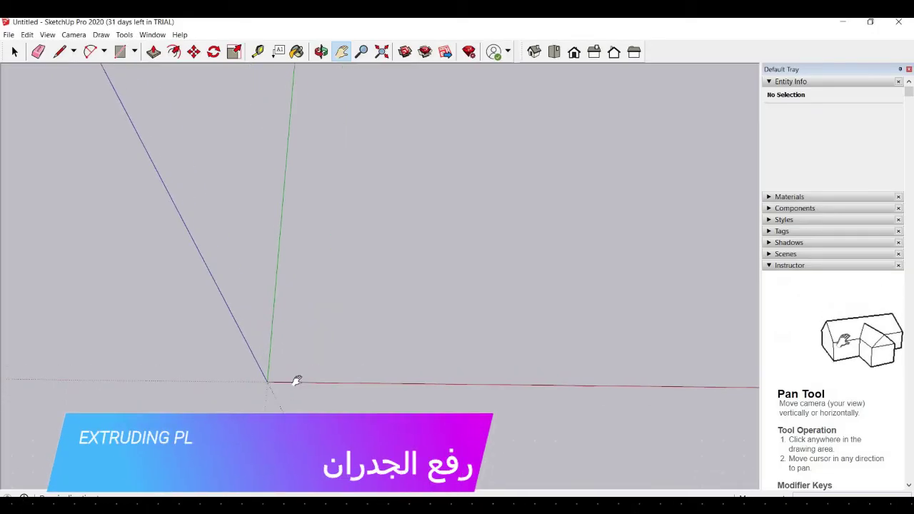
Import ROOM 5 X 5 with no furn.dwg into the empty model and frame the 2D plan
{"action": "middle_click_drag", "start_coordinate": [276, 320], "coordinate": [309, 180]}
{"action": "mouse_move", "coordinate": [310, 179]}
{"action": "left_mouse_down"}
{"action": "mouse_move", "coordinate": [317, 320]}
{"action": "mouse_move", "coordinate": [314, 309]}
{"action": "left_mouse_up"}
{"action": "middle_click_drag", "start_coordinate": [313, 308], "coordinate": [316, 302]}
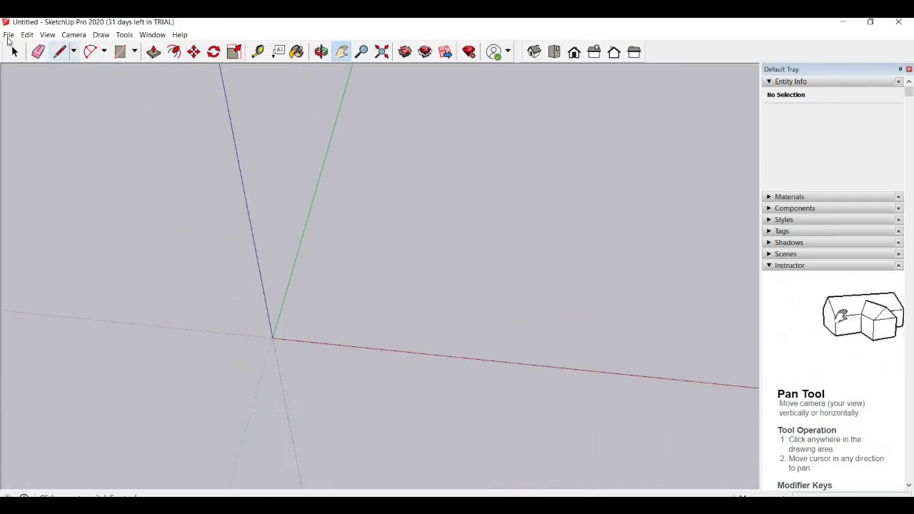
{"action": "left_click", "coordinate": [8, 35]}
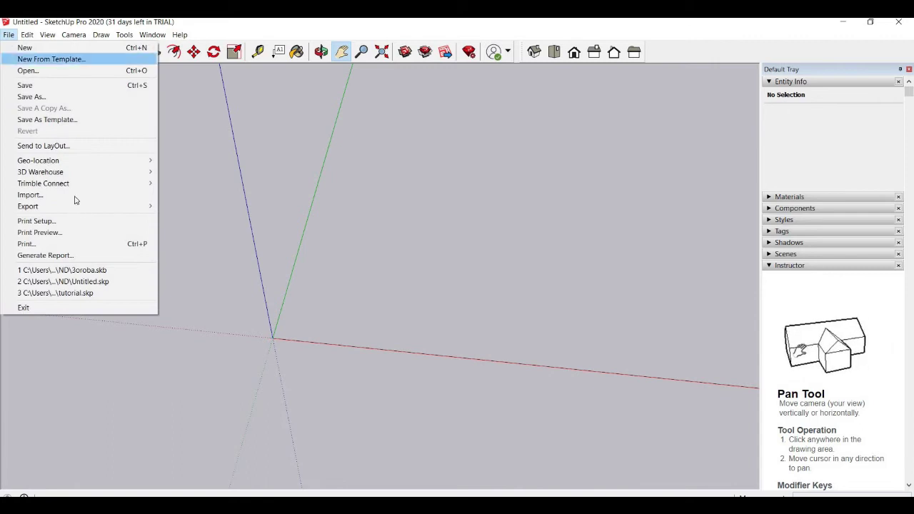
{"action": "left_click", "coordinate": [76, 196]}
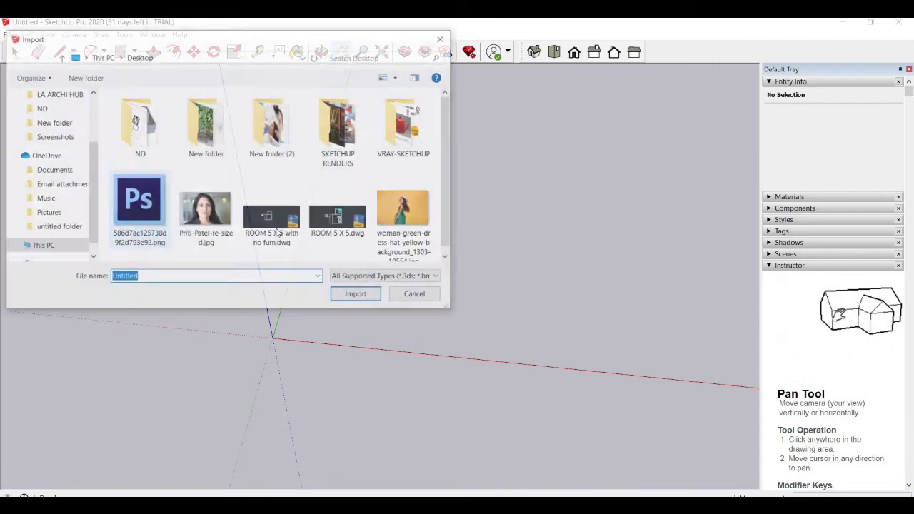
{"action": "left_click", "coordinate": [272, 214]}
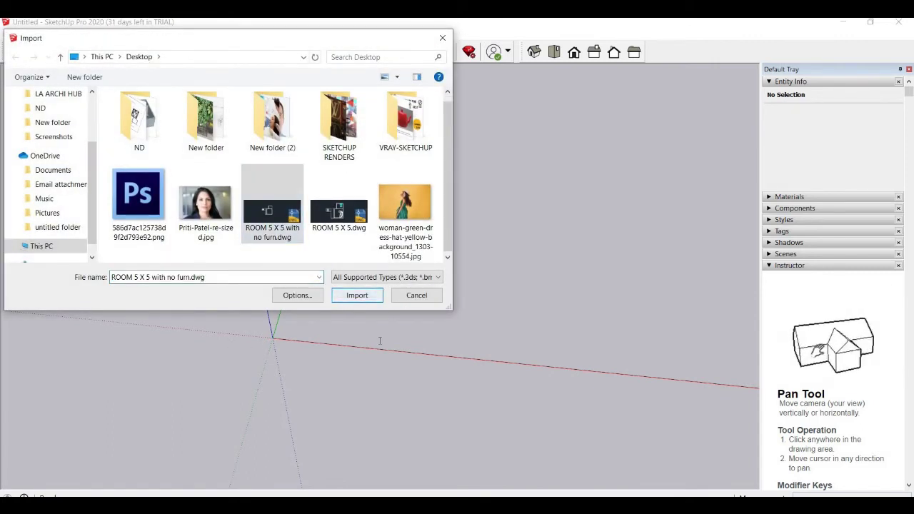
{"action": "key", "text": "Return"}
{"action": "key", "text": "Return"}
{"action": "scroll", "coordinate": [321, 346], "scroll_direction": "down", "scroll_amount": 3}
{"action": "middle_click_drag", "start_coordinate": [317, 346], "coordinate": [185, 148]}
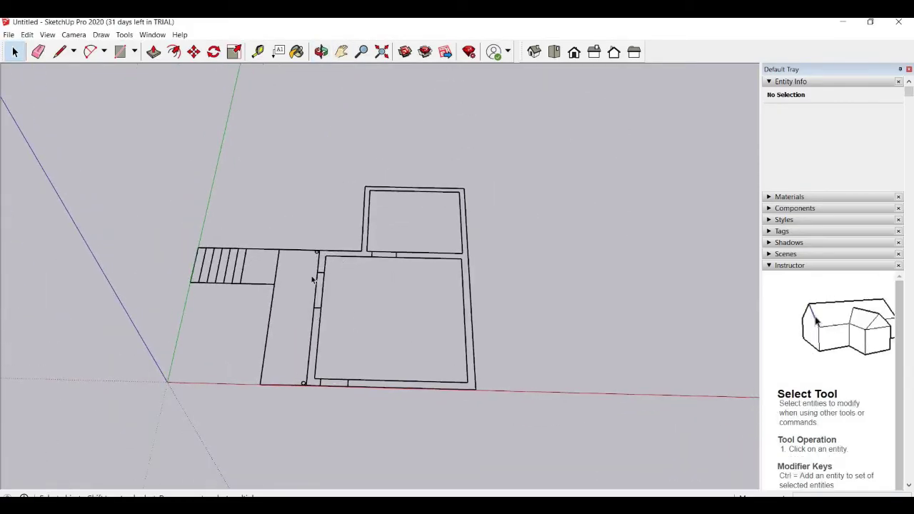
{"action": "scroll", "coordinate": [317, 320], "scroll_direction": "up", "scroll_amount": 2}
{"action": "left_click", "coordinate": [289, 232]}
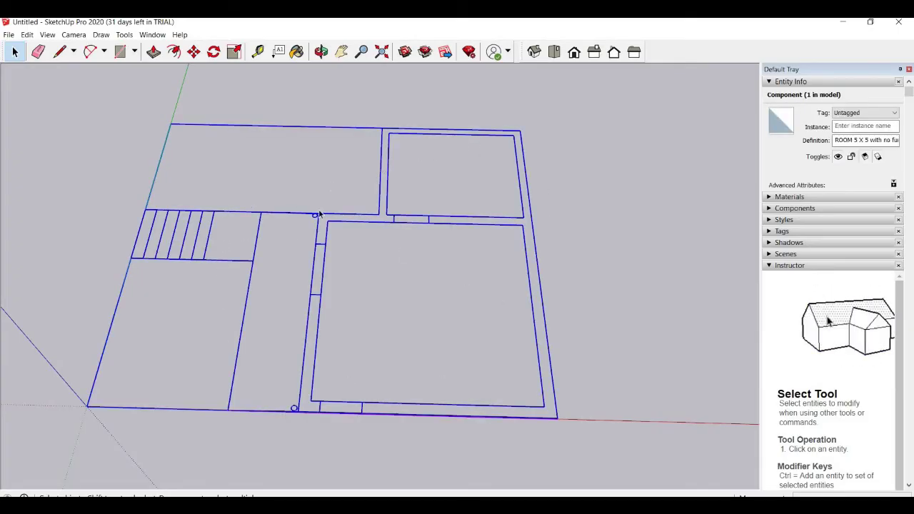
{"action": "middle_click_drag", "start_coordinate": [402, 297], "coordinate": [537, 296]}
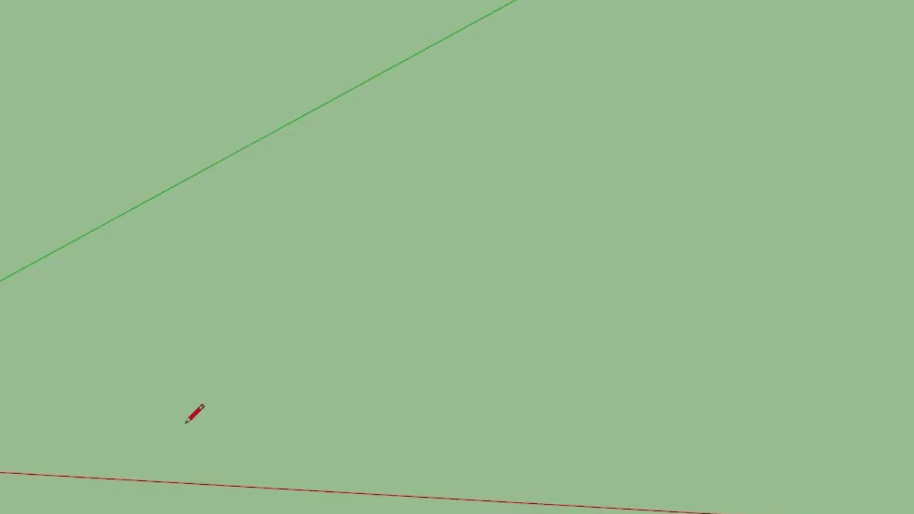
Draw a four-cornered Line loop over the plan and close it into a grey face
{"action": "left_click", "coordinate": [426, 285]}
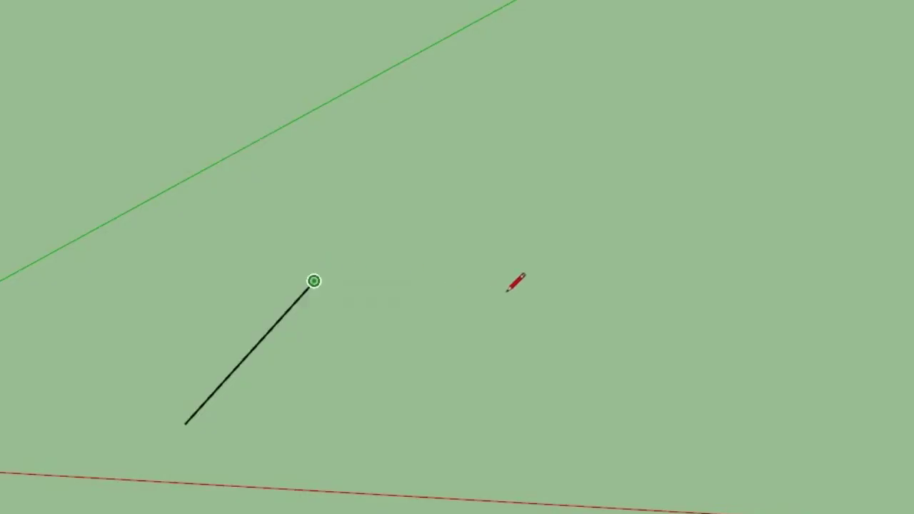
{"action": "left_click", "coordinate": [506, 289]}
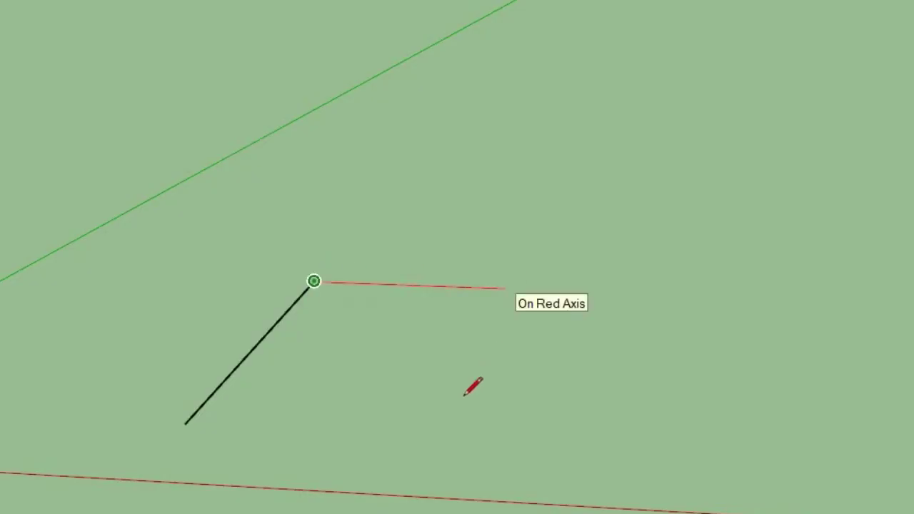
{"action": "left_click", "coordinate": [451, 458]}
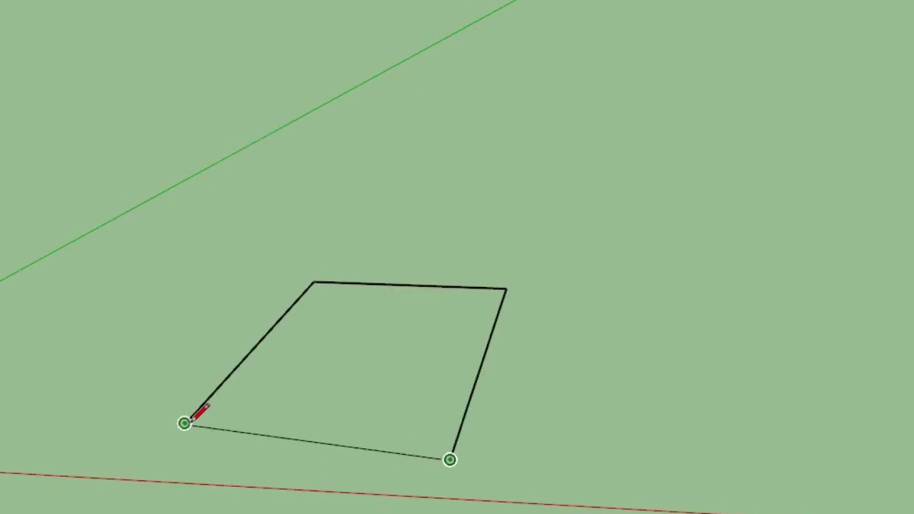
{"action": "left_click", "coordinate": [185, 422]}
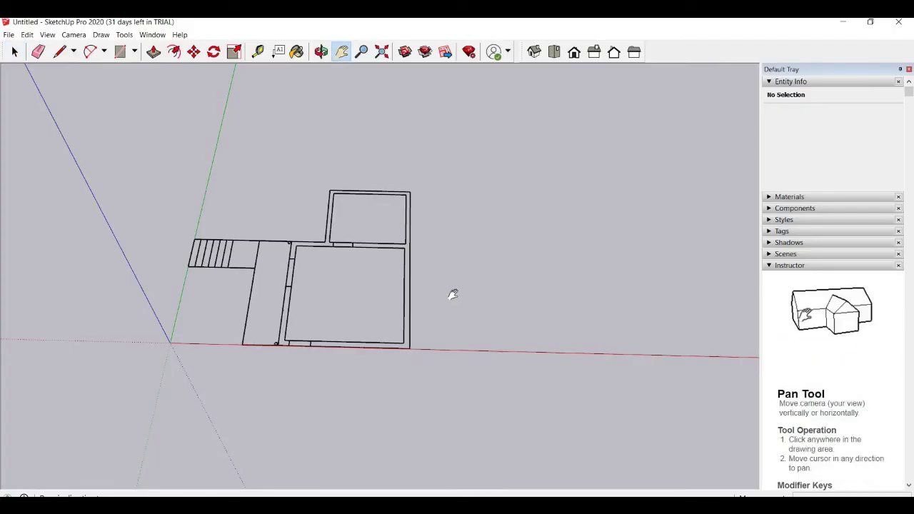
{"action": "mouse_move", "coordinate": [452, 292]}
{"action": "left_mouse_down"}
{"action": "mouse_move", "coordinate": [373, 212]}
{"action": "mouse_move", "coordinate": [461, 298]}
{"action": "mouse_move", "coordinate": [466, 327]}
{"action": "left_mouse_up"}
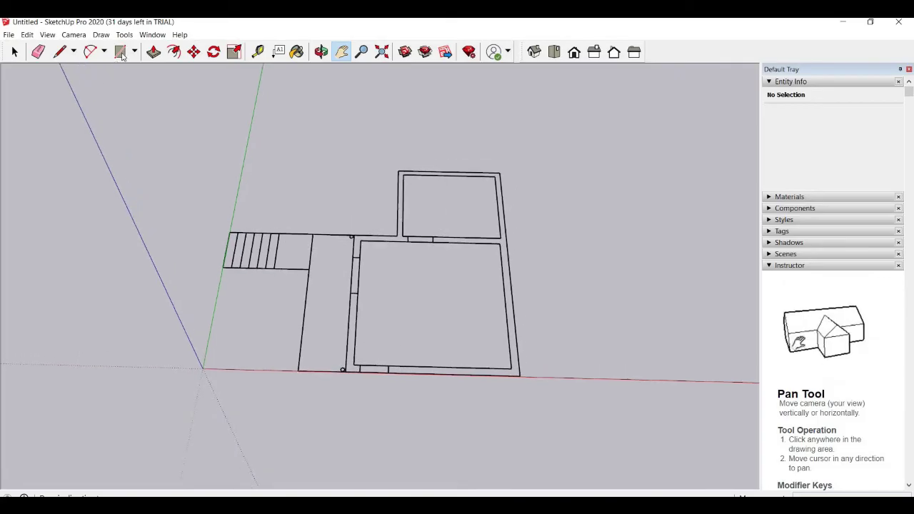
Draw a 1373.32 ft² rectangle from the origin past the plan as a ground slab
{"action": "left_click", "coordinate": [121, 54]}
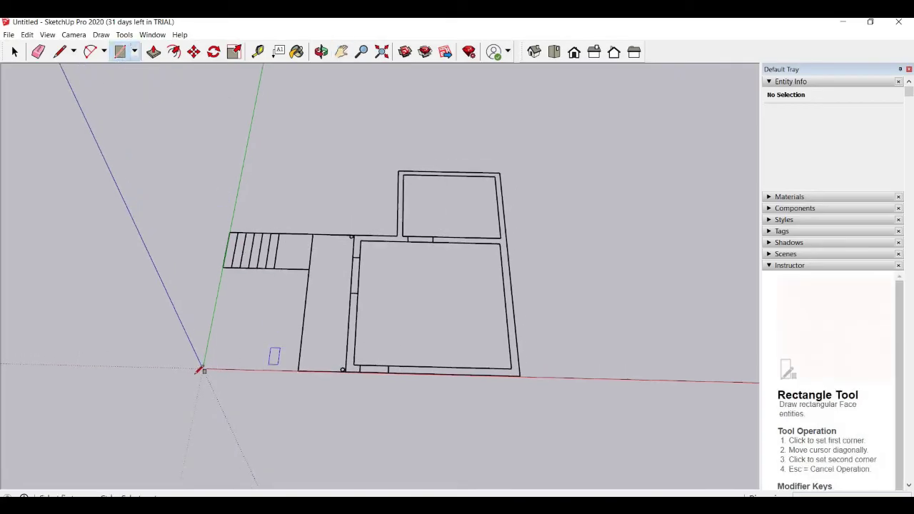
{"action": "left_click", "coordinate": [202, 367]}
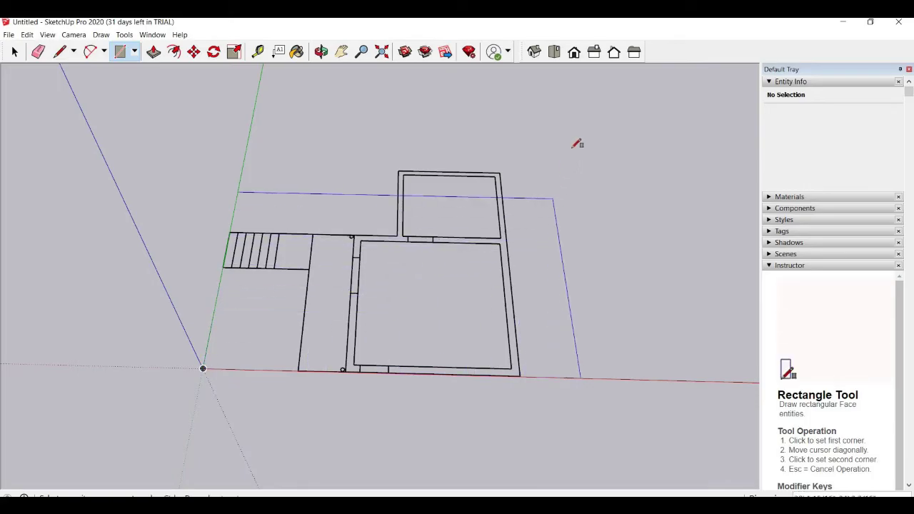
{"action": "left_click", "coordinate": [553, 142]}
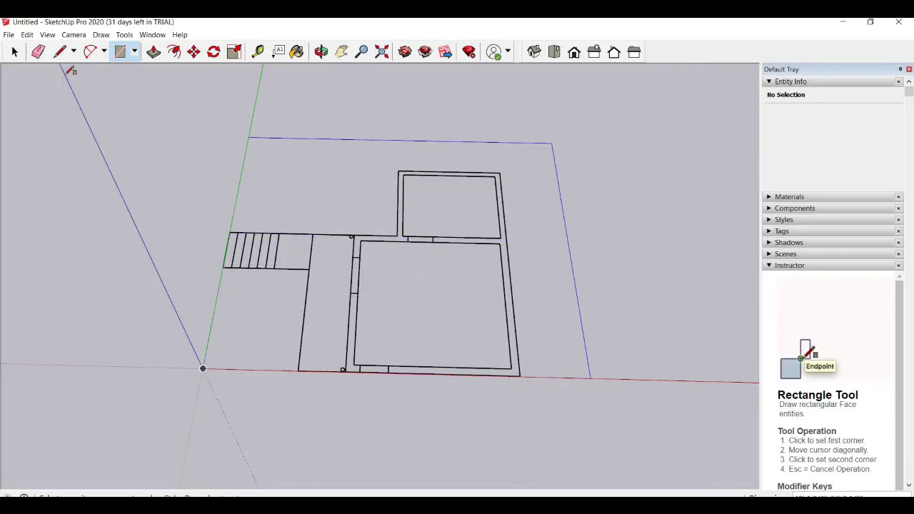
{"action": "key", "text": "space"}
{"action": "scroll", "coordinate": [473, 364], "scroll_direction": "down", "scroll_amount": 2}
{"action": "mouse_move", "coordinate": [473, 364]}
{"action": "middle_mouse_down"}
{"action": "mouse_move", "coordinate": [481, 428]}
{"action": "mouse_move", "coordinate": [481, 353]}
{"action": "mouse_move", "coordinate": [421, 219]}
{"action": "mouse_move", "coordinate": [487, 352]}
{"action": "mouse_move", "coordinate": [414, 408]}
{"action": "middle_mouse_up"}
{"action": "left_click", "coordinate": [422, 336]}
{"action": "mouse_move", "coordinate": [422, 336]}
{"action": "middle_mouse_down"}
{"action": "mouse_move", "coordinate": [478, 246]}
{"action": "mouse_move", "coordinate": [489, 328]}
{"action": "middle_mouse_up"}
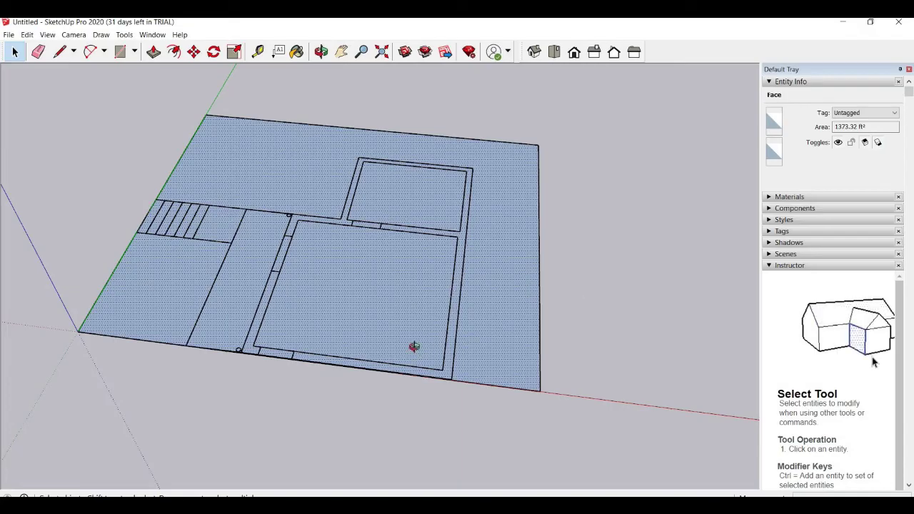
Explode the imported floor-plan component into loose edges on the ground face
{"action": "middle_click_drag", "start_coordinate": [414, 346], "coordinate": [377, 298]}
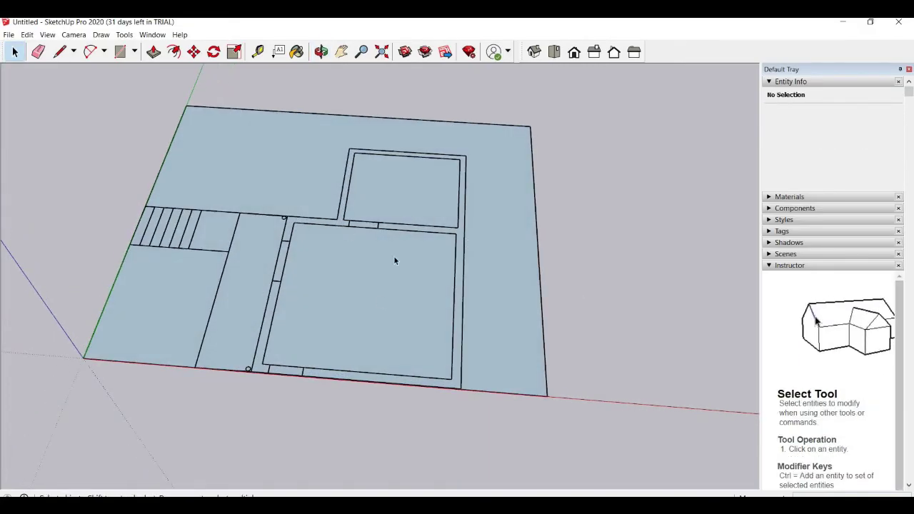
{"action": "mouse_move", "coordinate": [417, 328]}
{"action": "middle_mouse_down"}
{"action": "mouse_move", "coordinate": [388, 275]}
{"action": "mouse_move", "coordinate": [342, 59]}
{"action": "middle_mouse_up"}
{"action": "mouse_move", "coordinate": [389, 349]}
{"action": "middle_mouse_down", "text": "shift"}
{"action": "mouse_move", "coordinate": [392, 302]}
{"action": "mouse_move", "coordinate": [353, 302]}
{"action": "mouse_move", "coordinate": [13, 61]}
{"action": "middle_mouse_up", "text": "shift"}
{"action": "left_click", "coordinate": [13, 57]}
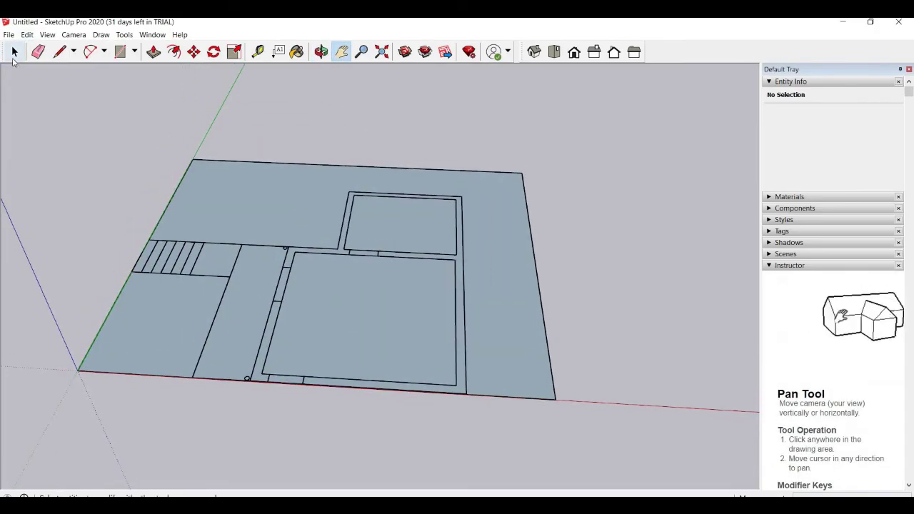
{"action": "scroll", "coordinate": [466, 340], "scroll_direction": "up", "scroll_amount": 1}
{"action": "left_click", "coordinate": [465, 341]}
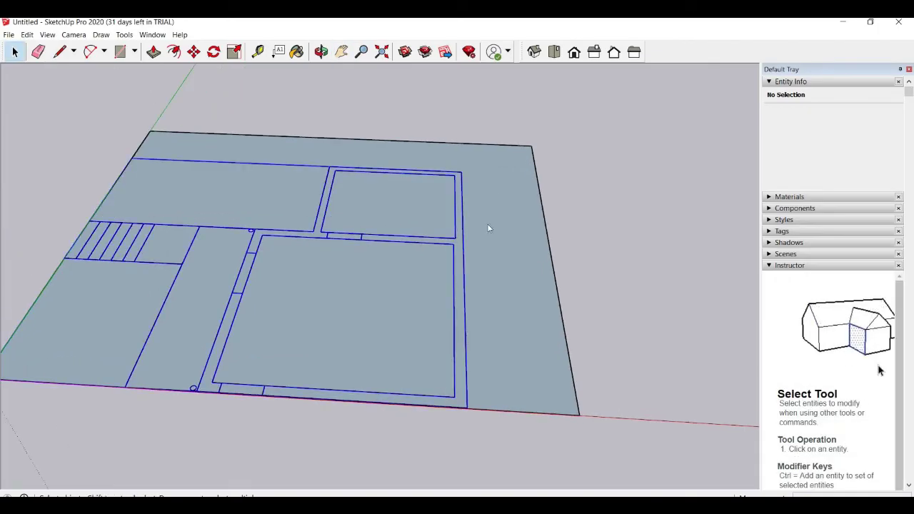
{"action": "right_click", "coordinate": [466, 340]}
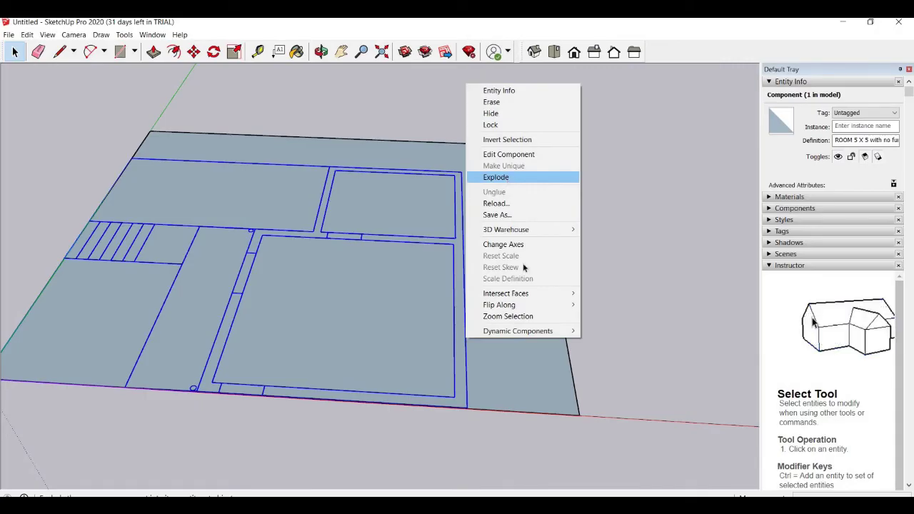
{"action": "left_click", "coordinate": [507, 178]}
{"action": "left_click", "coordinate": [532, 296]}
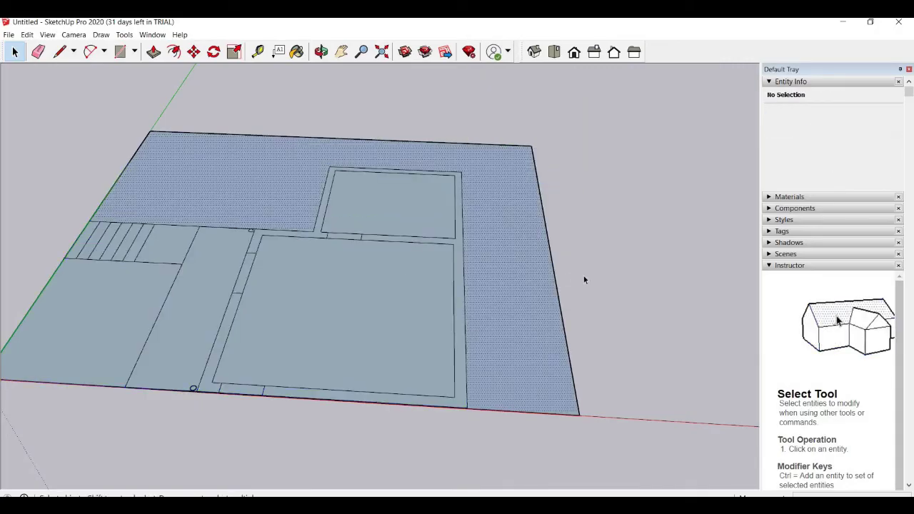
{"action": "middle_click_drag", "start_coordinate": [384, 307], "coordinate": [470, 299]}
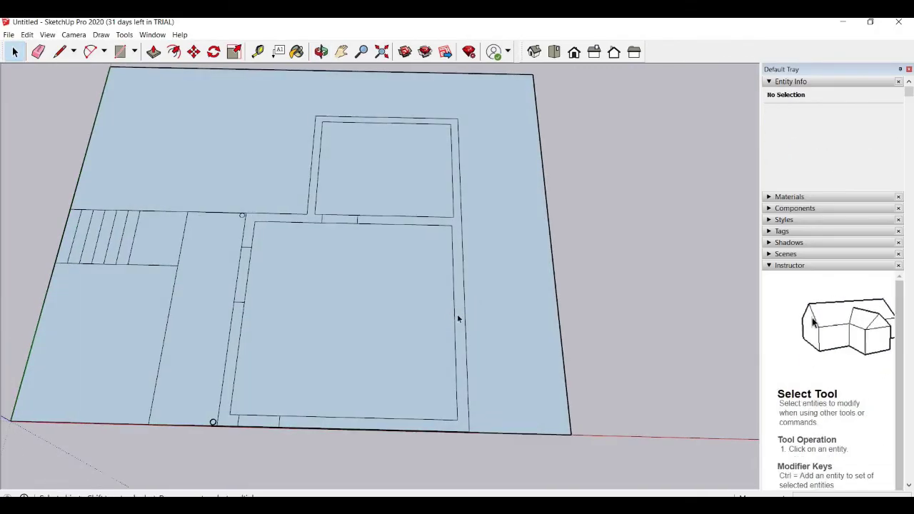
{"action": "scroll", "coordinate": [457, 314], "scroll_direction": "up", "scroll_amount": 2}
Push/Pull the bedroom and living-room wall strips up into full-height walls
{"action": "left_click", "coordinate": [489, 323]}
{"action": "scroll", "coordinate": [489, 323], "scroll_direction": "down", "scroll_amount": 1}
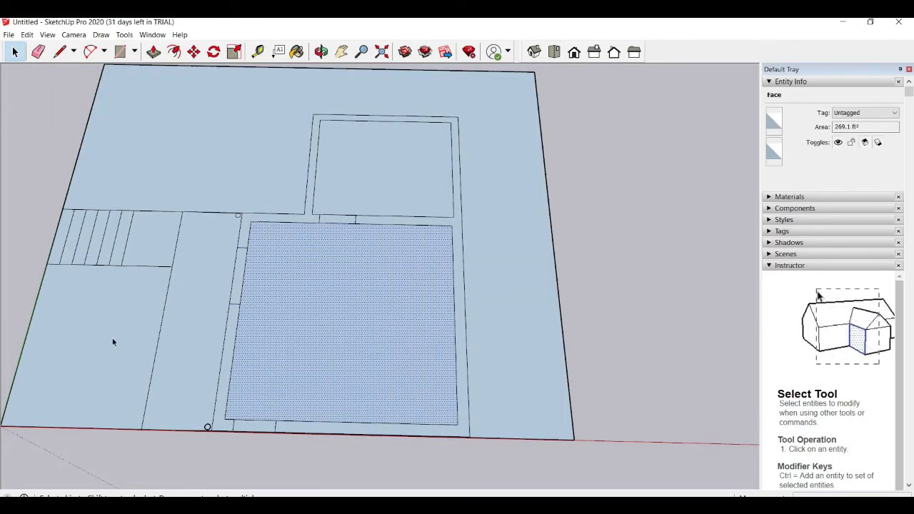
{"action": "left_click", "coordinate": [112, 342]}
{"action": "left_click", "coordinate": [211, 169]}
{"action": "left_click", "coordinate": [153, 254]}
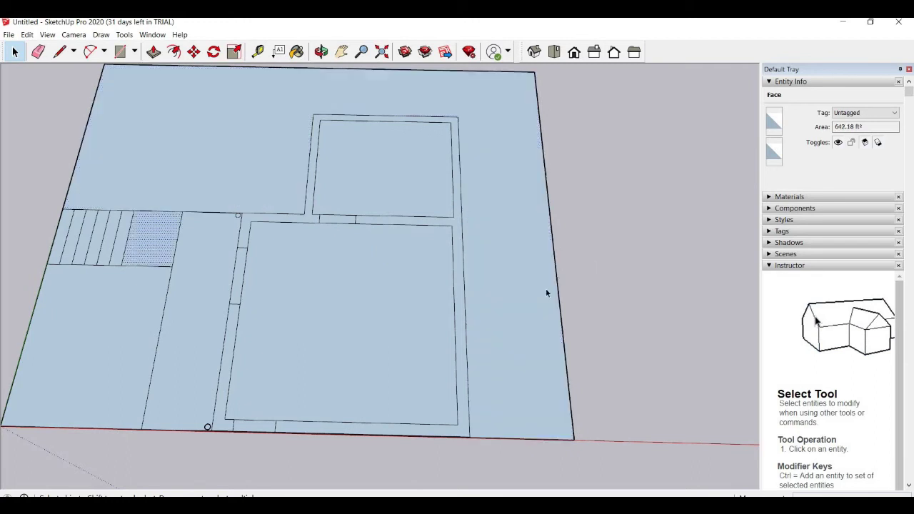
{"action": "scroll", "coordinate": [515, 320], "scroll_direction": "down", "scroll_amount": 1}
{"action": "scroll", "coordinate": [605, 306], "scroll_direction": "down", "scroll_amount": 1}
{"action": "scroll", "coordinate": [547, 380], "scroll_direction": "up", "scroll_amount": 1}
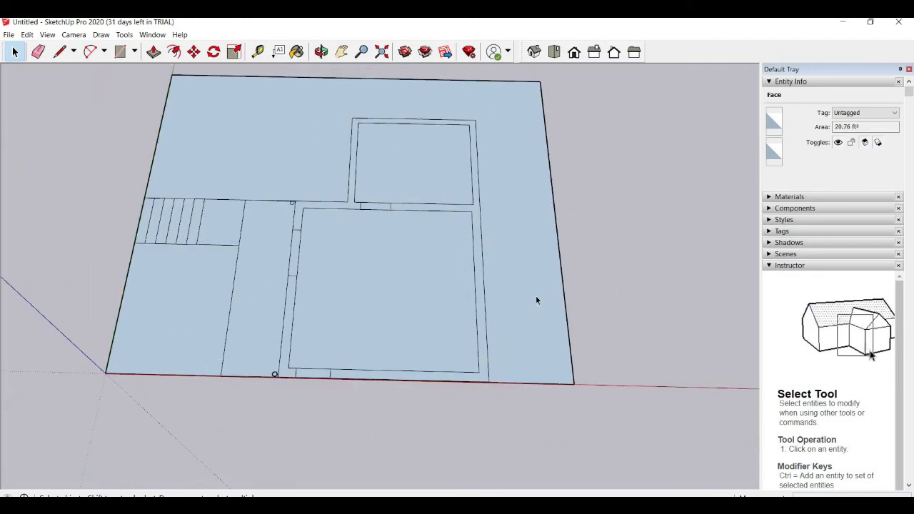
{"action": "middle_click_drag", "start_coordinate": [536, 300], "coordinate": [492, 347]}
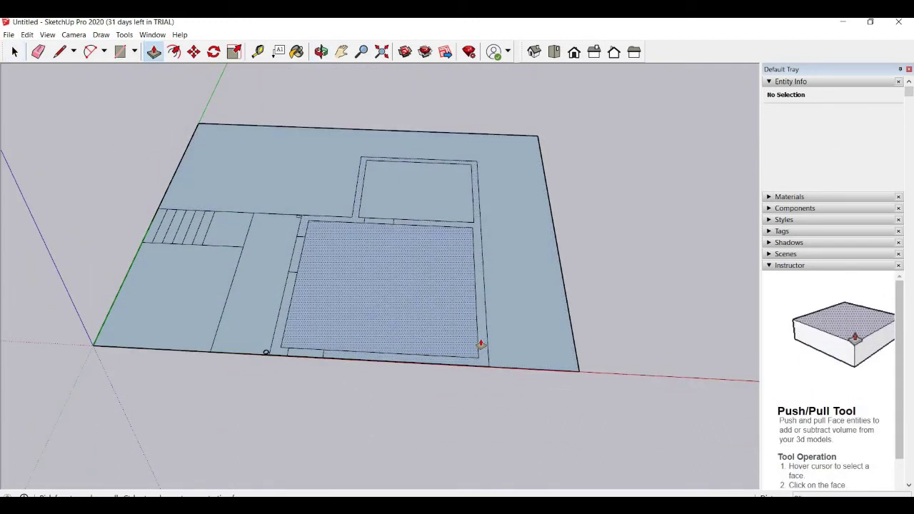
{"action": "left_click", "coordinate": [491, 316]}
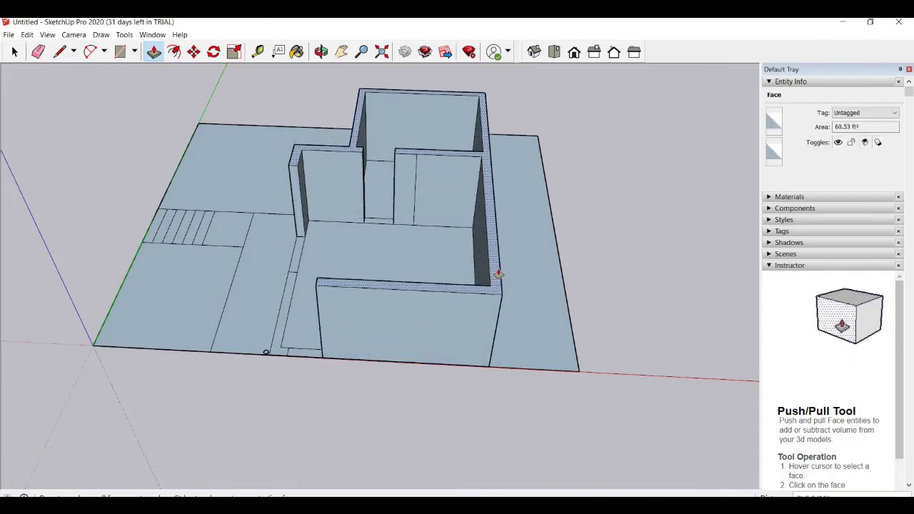
{"action": "left_click", "coordinate": [413, 332]}
{"action": "middle_click_drag", "start_coordinate": [413, 332], "coordinate": [410, 268]}
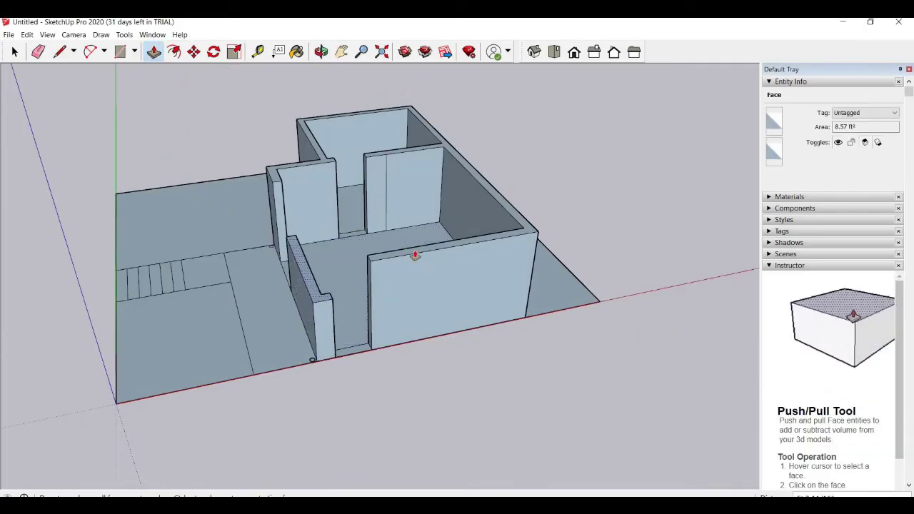
Erase the surplus ground-slab edges with the Eraser
{"action": "key", "text": "e"}
{"action": "mouse_move", "coordinate": [610, 348]}
{"action": "middle_mouse_down"}
{"action": "mouse_move", "coordinate": [631, 359]}
{"action": "mouse_move", "coordinate": [566, 377]}
{"action": "middle_mouse_up"}
{"action": "left_click_drag", "start_coordinate": [563, 383], "coordinate": [568, 383]}
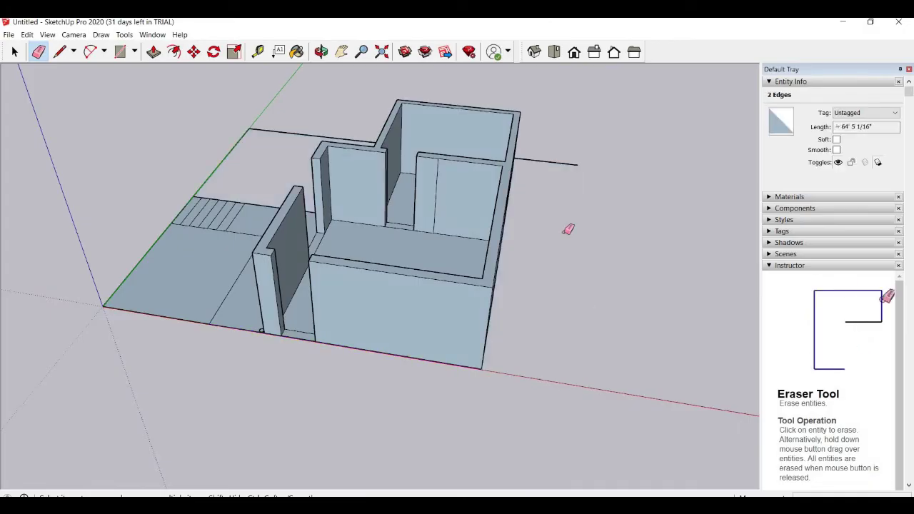
Erase the leftover ground edges and push the entry landing up into a raised slab
{"action": "mouse_move", "coordinate": [404, 352]}
{"action": "middle_mouse_down"}
{"action": "mouse_move", "coordinate": [299, 221]}
{"action": "mouse_move", "coordinate": [261, 236]}
{"action": "mouse_move", "coordinate": [390, 404]}
{"action": "middle_mouse_up"}
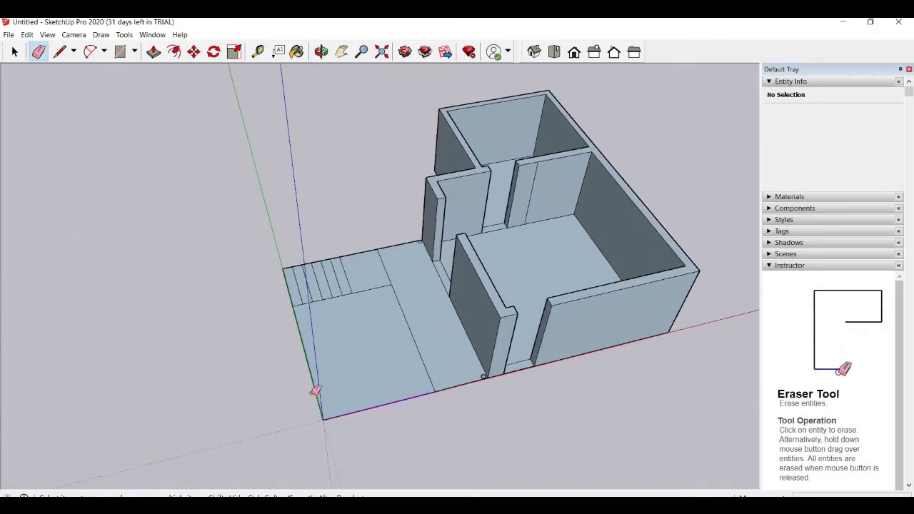
{"action": "left_click_drag", "start_coordinate": [314, 391], "coordinate": [286, 402]}
{"action": "mouse_move", "coordinate": [512, 418]}
{"action": "middle_mouse_down"}
{"action": "mouse_move", "coordinate": [485, 373]}
{"action": "mouse_move", "coordinate": [279, 269]}
{"action": "middle_mouse_up"}
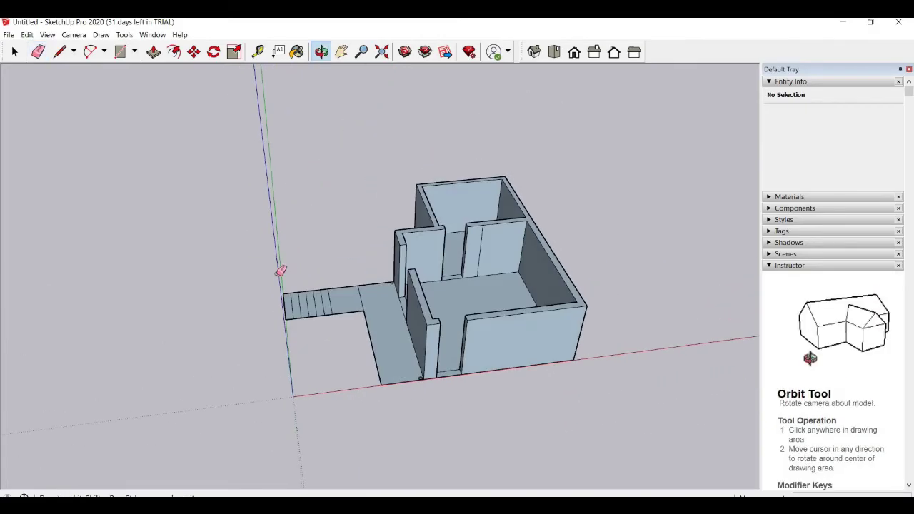
{"action": "key", "text": "p"}
{"action": "middle_click_drag", "start_coordinate": [407, 350], "coordinate": [452, 369]}
{"action": "scroll", "coordinate": [451, 373], "scroll_direction": "up", "scroll_amount": 3}
{"action": "left_click", "coordinate": [468, 360]}
{"action": "left_click", "coordinate": [472, 363]}
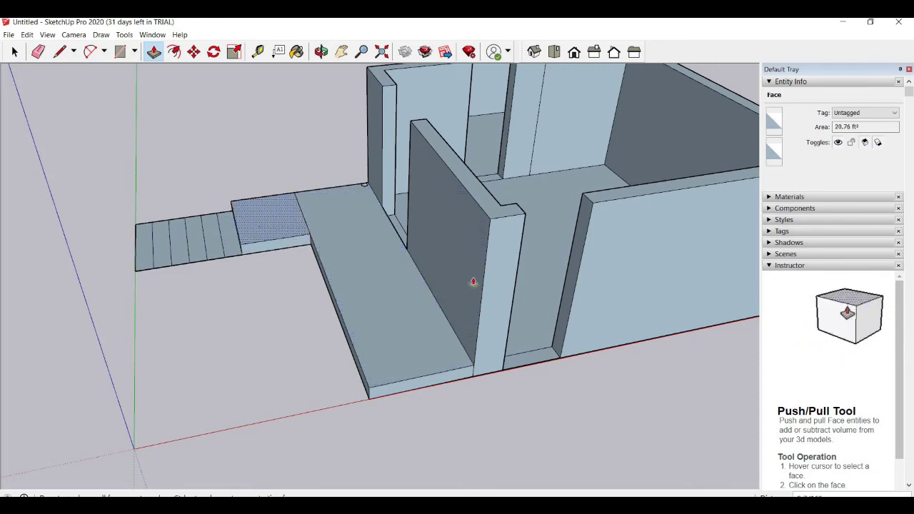
Zoom and pan in close on the interior doorway between the two rooms
{"action": "scroll", "coordinate": [320, 253], "scroll_direction": "down", "scroll_amount": 5}
{"action": "middle_click_drag", "start_coordinate": [431, 178], "coordinate": [469, 202], "text": "shift"}
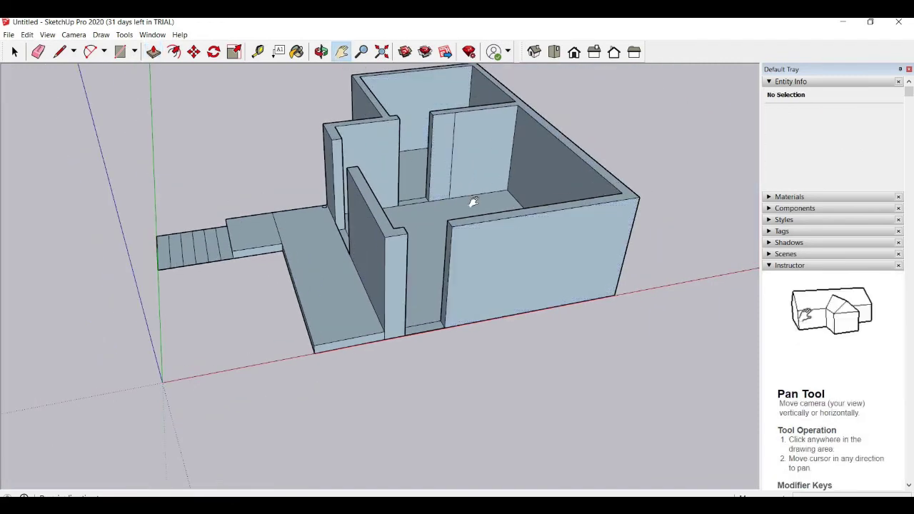
{"action": "scroll", "coordinate": [409, 198], "scroll_direction": "up", "scroll_amount": 3}
{"action": "mouse_move", "coordinate": [410, 198]}
{"action": "middle_mouse_down"}
{"action": "mouse_move", "coordinate": [364, 300]}
{"action": "mouse_move", "coordinate": [350, 268]}
{"action": "middle_mouse_up"}
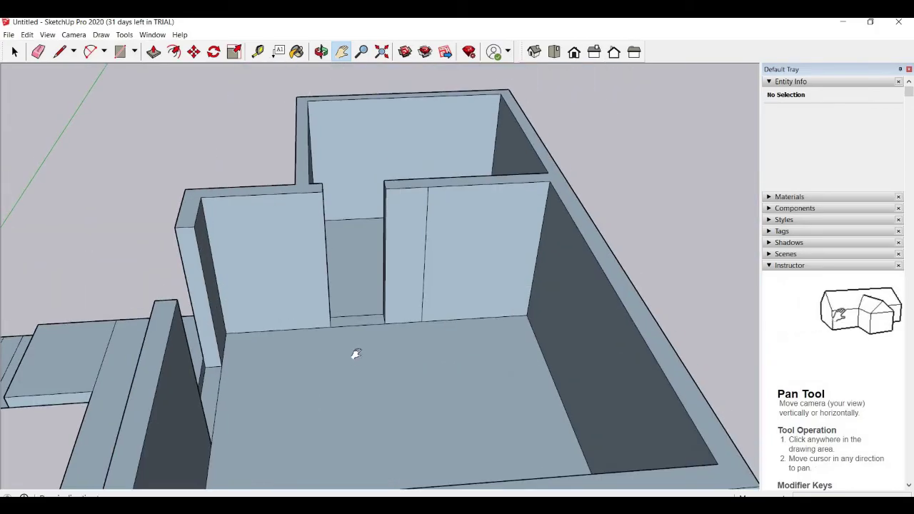
{"action": "scroll", "coordinate": [357, 339], "scroll_direction": "up", "scroll_amount": 3}
{"action": "middle_click_drag", "start_coordinate": [347, 305], "coordinate": [267, 147]}
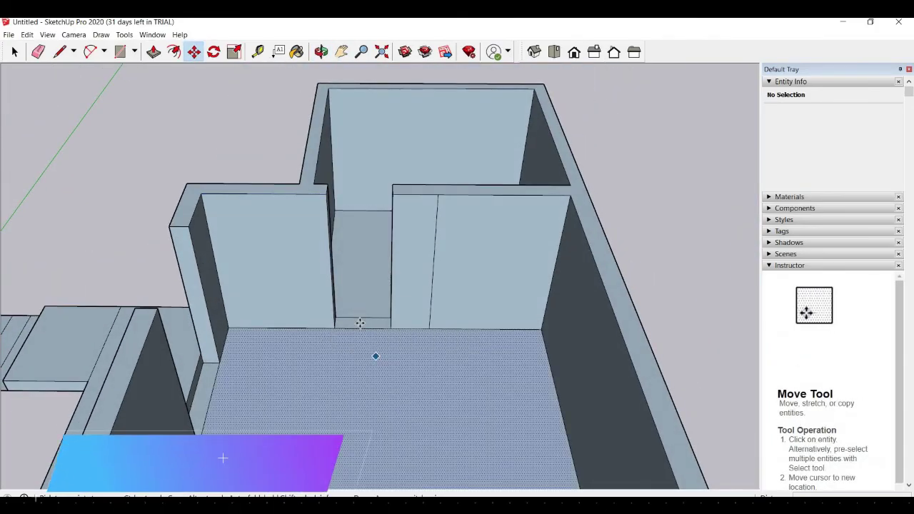
Copy the doorway's threshold face up the blue axis to the top of the wall
{"action": "scroll", "coordinate": [359, 339], "scroll_direction": "up", "scroll_amount": 3}
{"action": "middle_click_drag", "start_coordinate": [359, 343], "coordinate": [350, 340]}
{"action": "scroll", "coordinate": [360, 332], "scroll_direction": "up", "scroll_amount": 2}
{"action": "scroll", "coordinate": [364, 325], "scroll_direction": "down", "scroll_amount": 2}
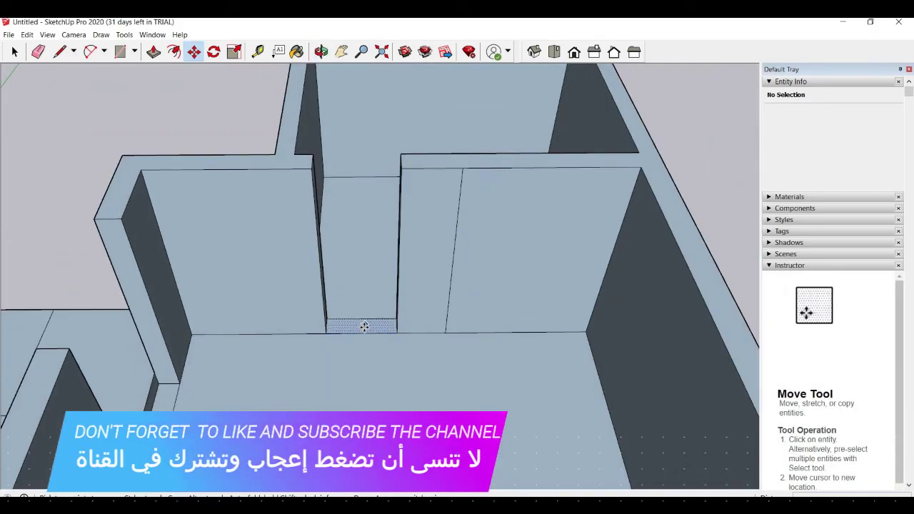
{"action": "left_click", "coordinate": [364, 327]}
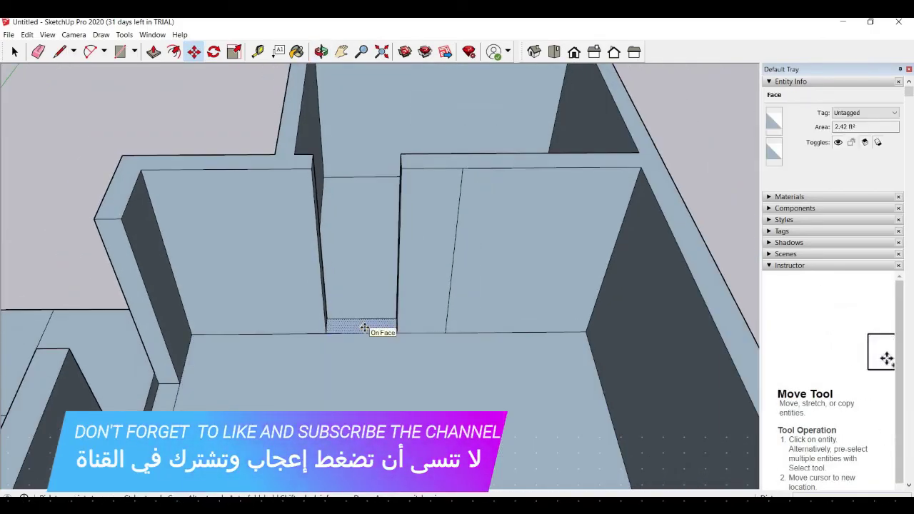
{"action": "scroll", "coordinate": [364, 327], "scroll_direction": "up", "scroll_amount": 1}
{"action": "scroll", "coordinate": [364, 327], "scroll_direction": "down", "scroll_amount": 1}
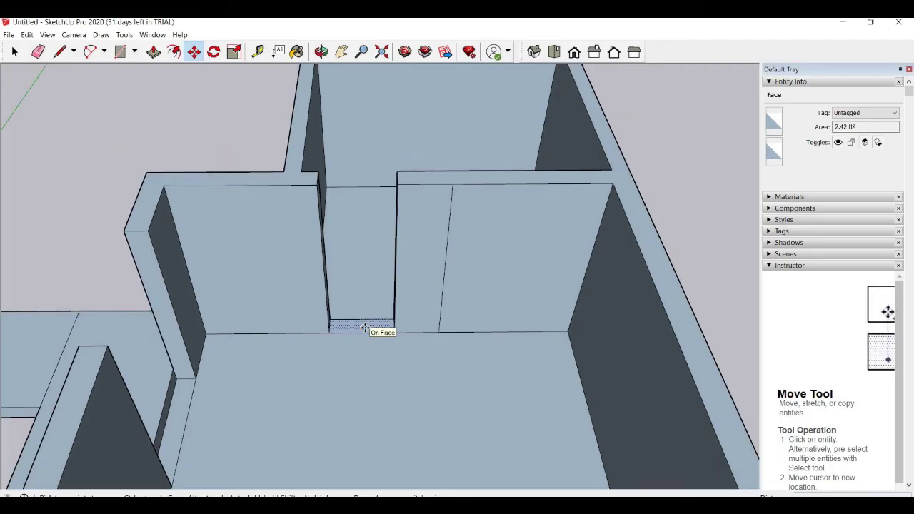
{"action": "left_click", "coordinate": [366, 323]}
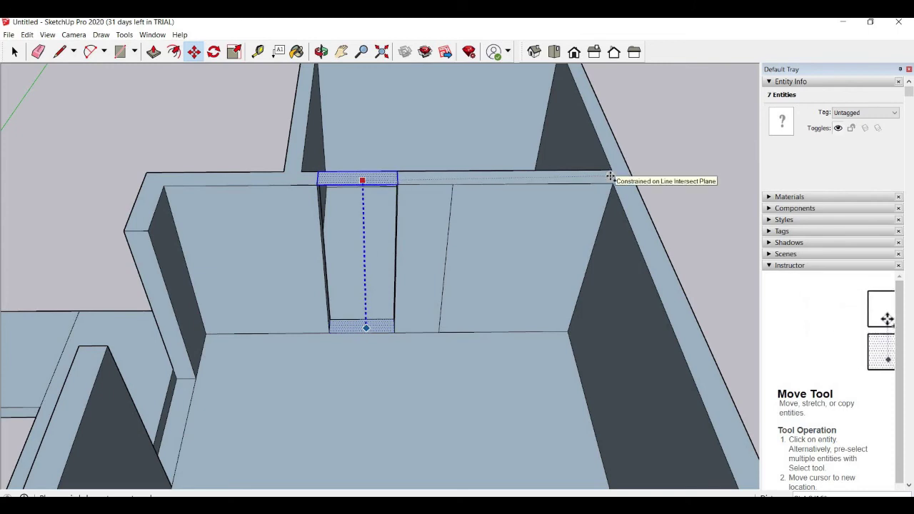
{"action": "left_click", "coordinate": [618, 174]}
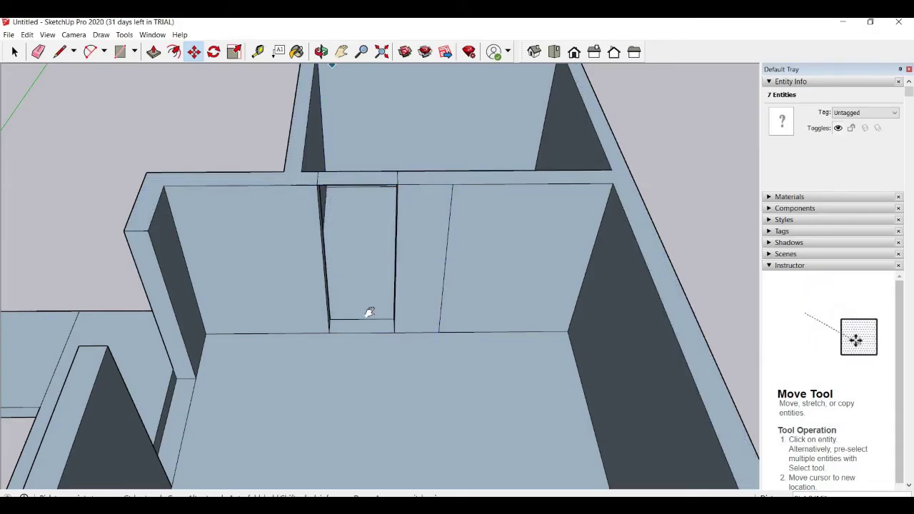
{"action": "key", "text": "h"}
{"action": "scroll", "coordinate": [347, 276], "scroll_direction": "down", "scroll_amount": 3}
{"action": "mouse_move", "coordinate": [347, 276]}
{"action": "middle_mouse_down"}
{"action": "mouse_move", "coordinate": [373, 246]}
{"action": "mouse_move", "coordinate": [347, 286]}
{"action": "middle_mouse_up"}
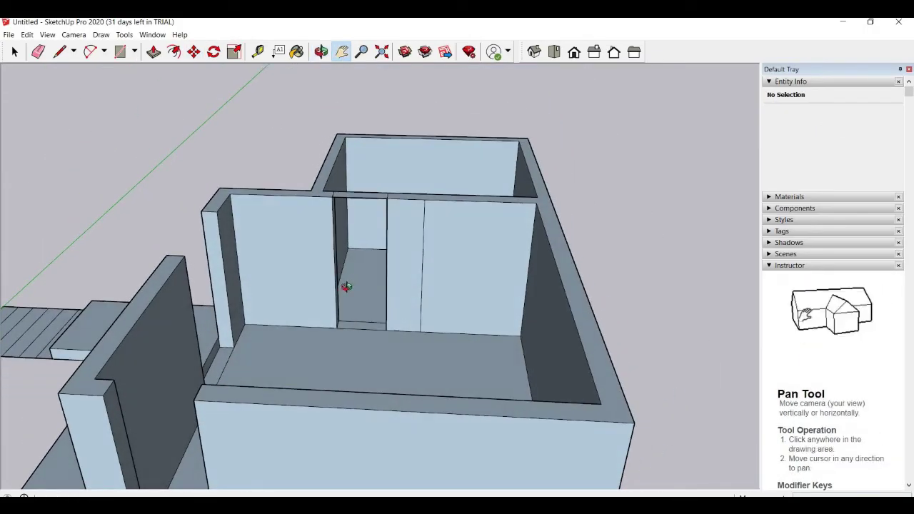
Push the doorway-top face down into a lintel spanning the wall thickness
{"action": "scroll", "coordinate": [347, 285], "scroll_direction": "up", "scroll_amount": 3}
{"action": "scroll", "coordinate": [347, 285], "scroll_direction": "up", "scroll_amount": 2}
{"action": "key", "text": "p"}
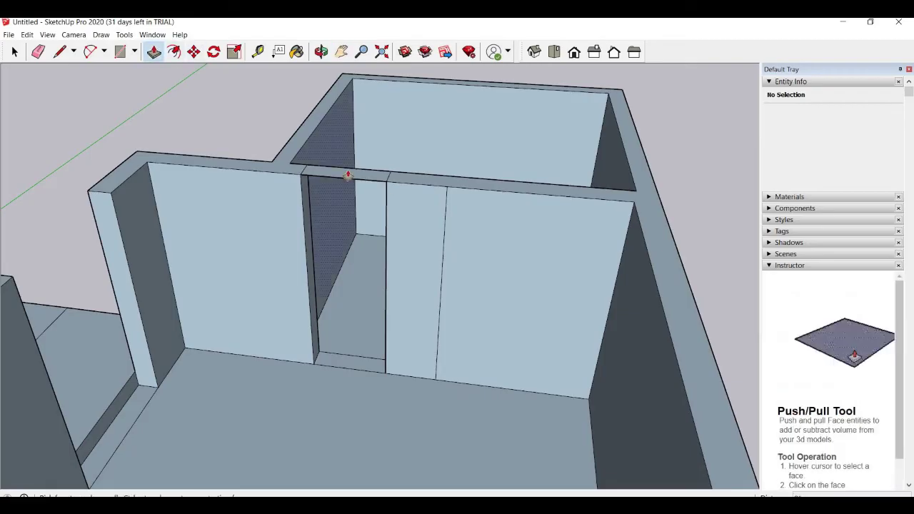
{"action": "left_click", "coordinate": [346, 174]}
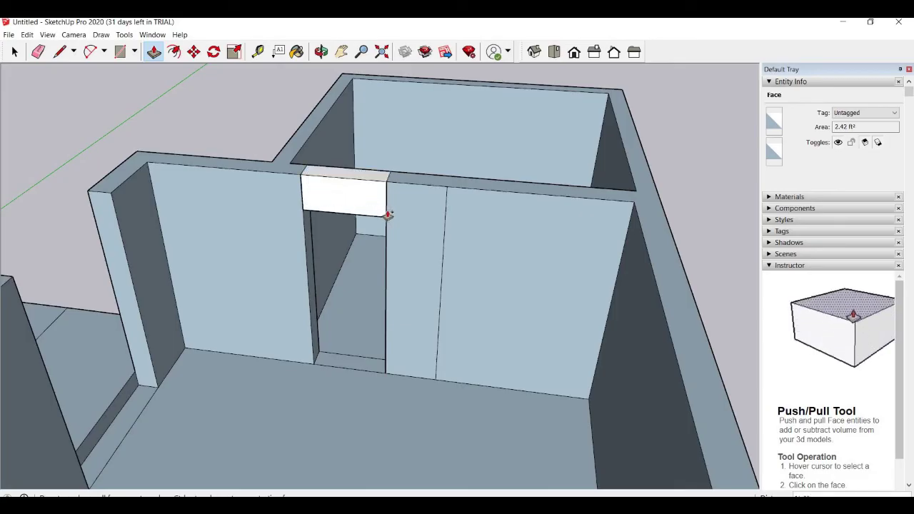
{"action": "left_click", "coordinate": [427, 244]}
{"action": "mouse_move", "coordinate": [381, 347]}
{"action": "middle_mouse_down"}
{"action": "mouse_move", "coordinate": [278, 98]}
{"action": "mouse_move", "coordinate": [224, 245]}
{"action": "mouse_move", "coordinate": [335, 208]}
{"action": "middle_mouse_up"}
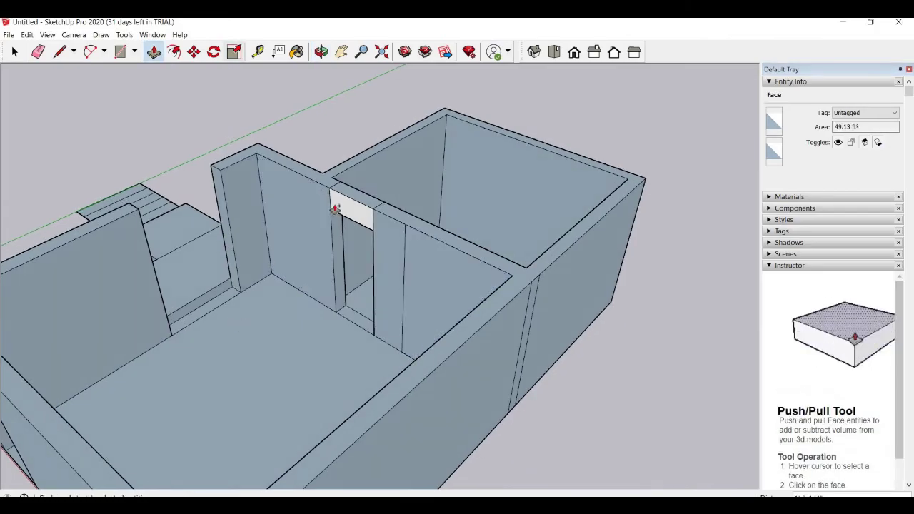
{"action": "scroll", "coordinate": [239, 274], "scroll_direction": "up", "scroll_amount": 2}
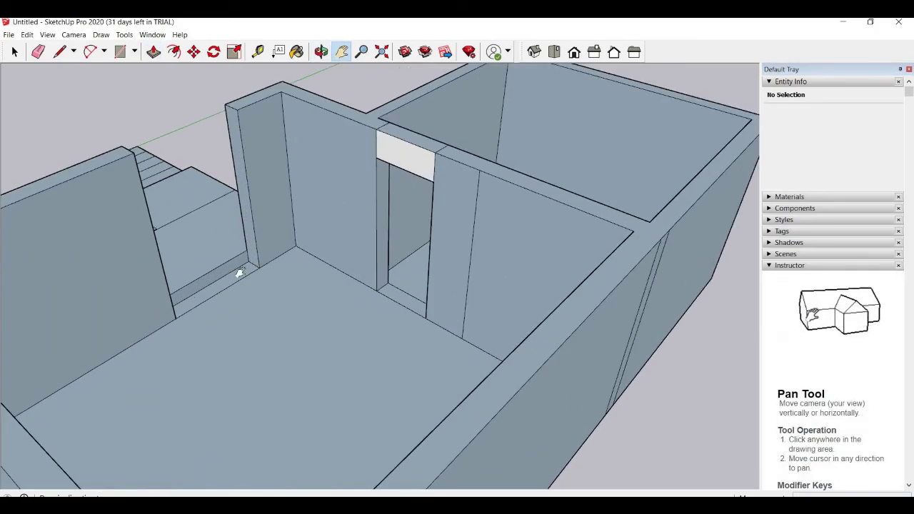
{"action": "scroll", "coordinate": [215, 305], "scroll_direction": "up", "scroll_amount": 1}
{"action": "middle_click_drag", "start_coordinate": [243, 300], "coordinate": [207, 271]}
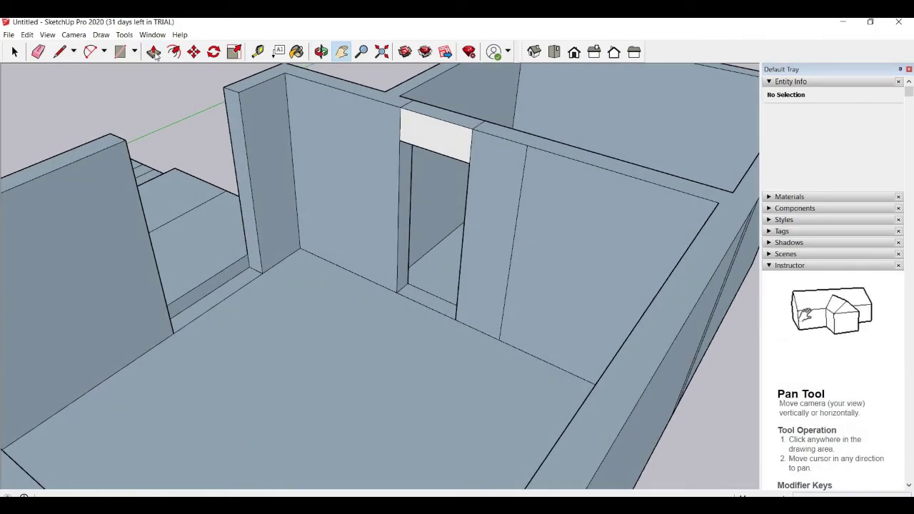
Push/Pull the window-gap floor strip up into a low sill wall
{"action": "key", "text": "p"}
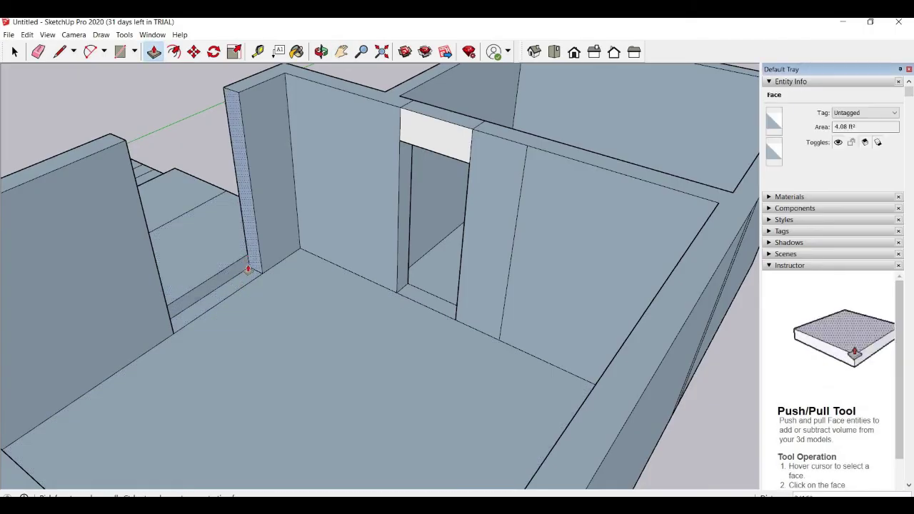
{"action": "mouse_move", "coordinate": [260, 233]}
{"action": "left_mouse_down"}
{"action": "mouse_move", "coordinate": [241, 271]}
{"action": "mouse_move", "coordinate": [257, 232]}
{"action": "left_mouse_up"}
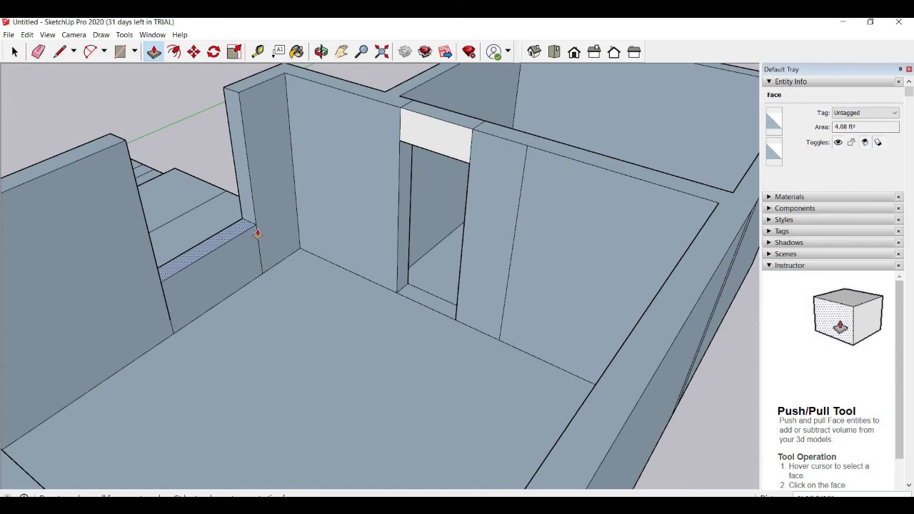
{"action": "mouse_move", "coordinate": [197, 255]}
{"action": "middle_mouse_down"}
{"action": "mouse_move", "coordinate": [224, 316]}
{"action": "mouse_move", "coordinate": [223, 345]}
{"action": "mouse_move", "coordinate": [235, 173]}
{"action": "middle_mouse_up"}
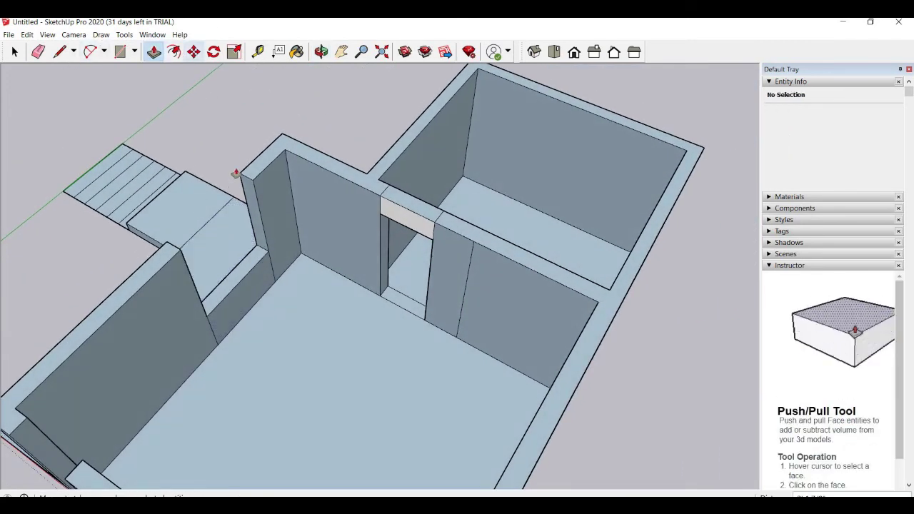
{"action": "left_click", "coordinate": [193, 51]}
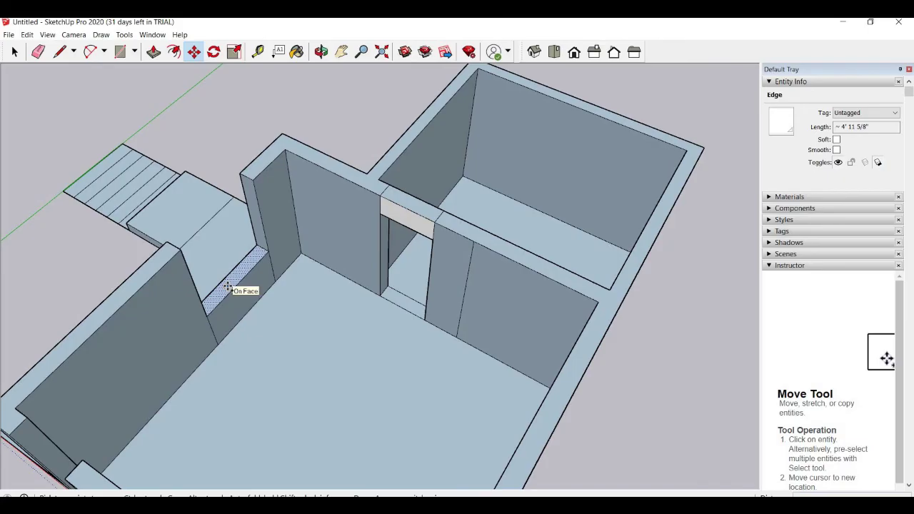
Copy the window sill's top face up to the top of the window opening
{"action": "left_click", "coordinate": [227, 286]}
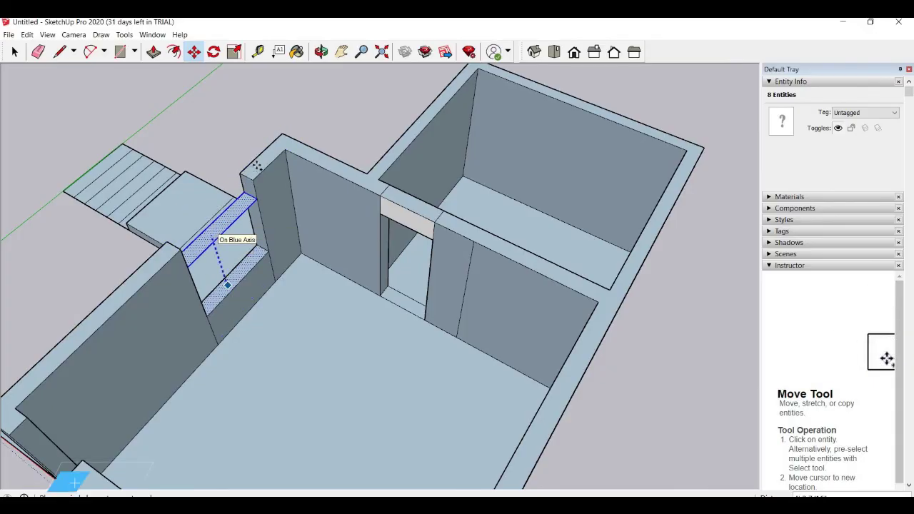
{"action": "left_click", "coordinate": [302, 176]}
{"action": "mouse_move", "coordinate": [314, 298]}
{"action": "middle_mouse_down"}
{"action": "mouse_move", "coordinate": [219, 256]}
{"action": "mouse_move", "coordinate": [338, 279]}
{"action": "mouse_move", "coordinate": [155, 57]}
{"action": "middle_mouse_up"}
Push/Pull the copied face down to the doorway lintel's depth to form the window lintel
{"action": "key", "text": "p"}
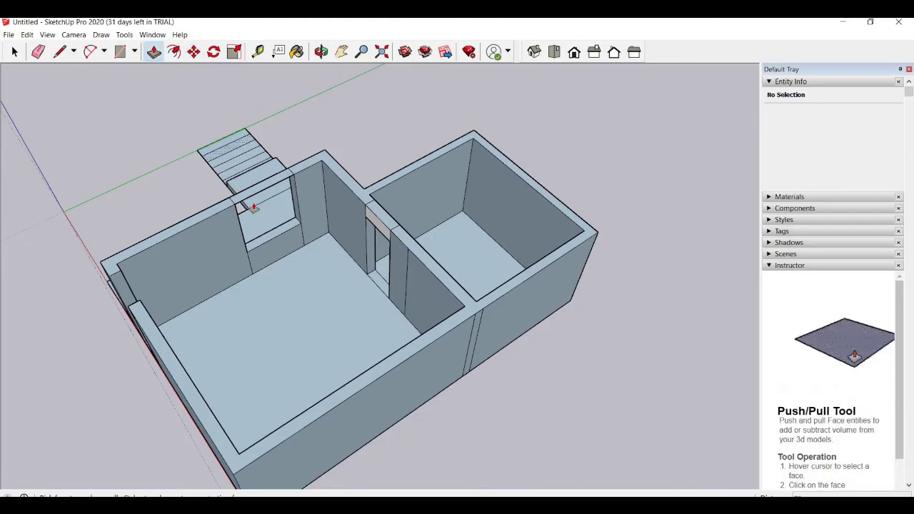
{"action": "scroll", "coordinate": [243, 189], "scroll_direction": "up", "scroll_amount": 2}
{"action": "scroll", "coordinate": [253, 205], "scroll_direction": "up", "scroll_amount": 2}
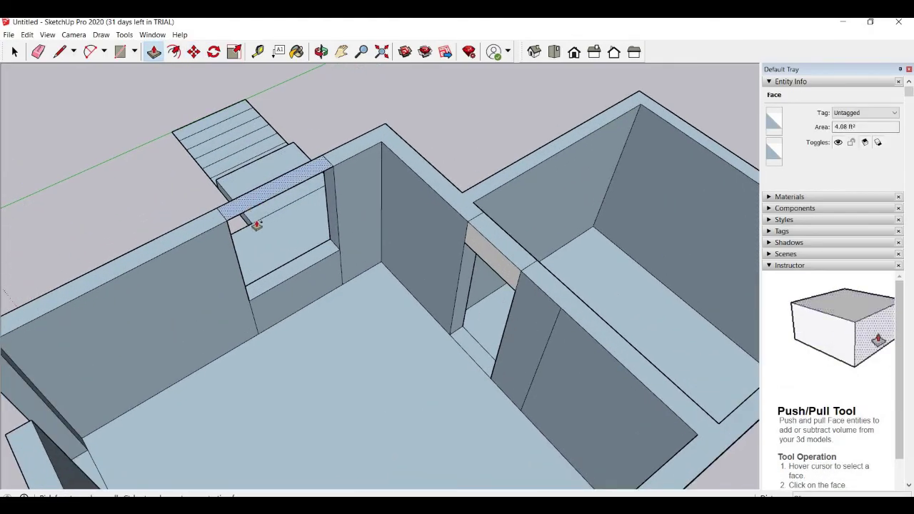
{"action": "left_click", "coordinate": [256, 225]}
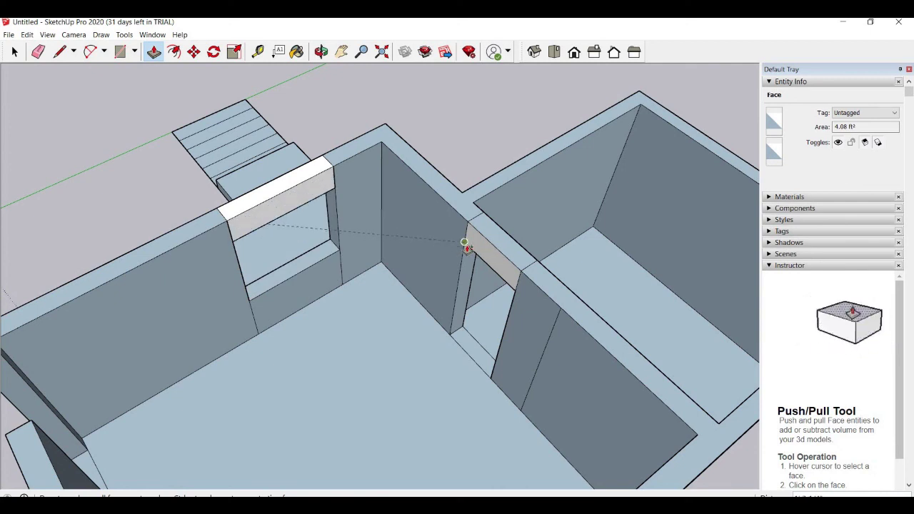
{"action": "left_click", "coordinate": [465, 244]}
{"action": "middle_click_drag", "start_coordinate": [434, 316], "coordinate": [204, 300]}
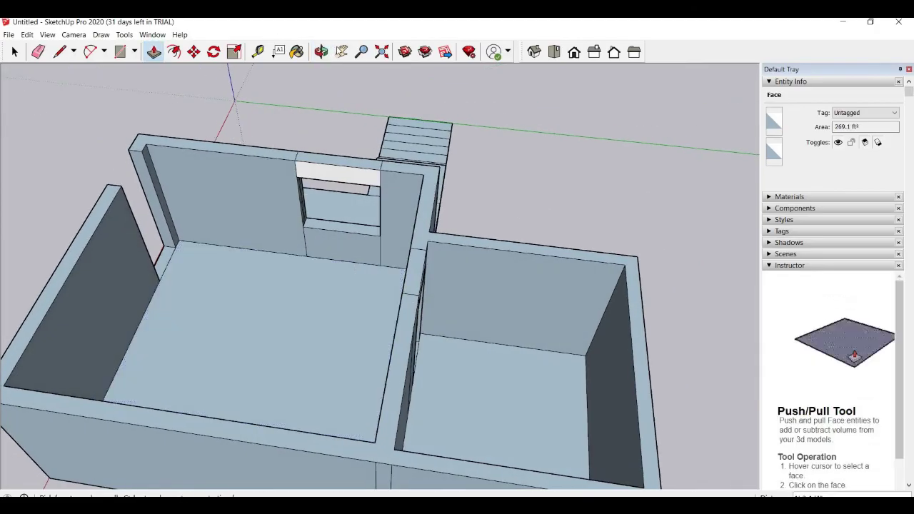
{"action": "mouse_move", "coordinate": [312, 302]}
{"action": "middle_mouse_down"}
{"action": "mouse_move", "coordinate": [404, 365]}
{"action": "mouse_move", "coordinate": [343, 402]}
{"action": "mouse_move", "coordinate": [316, 312]}
{"action": "mouse_move", "coordinate": [322, 347]}
{"action": "mouse_move", "coordinate": [131, 69]}
{"action": "mouse_move", "coordinate": [187, 55]}
{"action": "middle_mouse_up"}
Copy the front doorway's threshold face up to the top of the front wall
{"action": "key", "text": "m"}
{"action": "scroll", "coordinate": [315, 337], "scroll_direction": "up", "scroll_amount": 2}
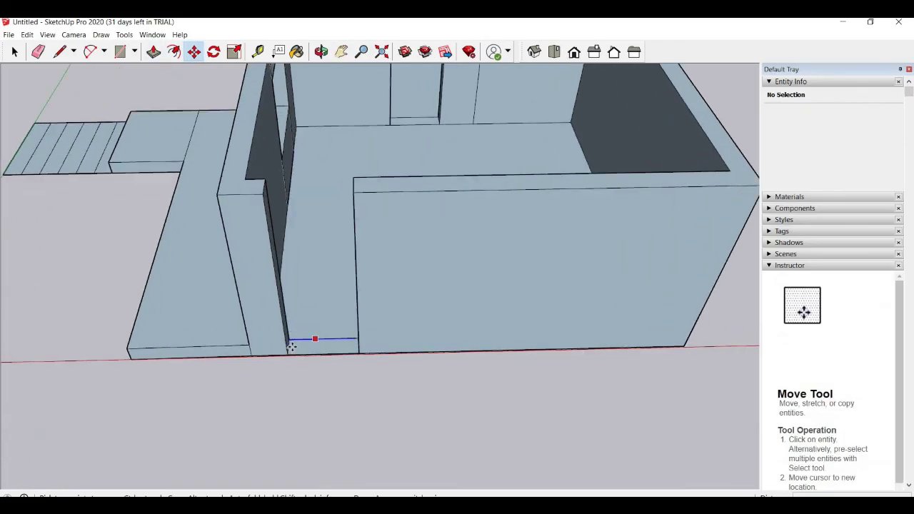
{"action": "scroll", "coordinate": [316, 347], "scroll_direction": "down", "scroll_amount": 1}
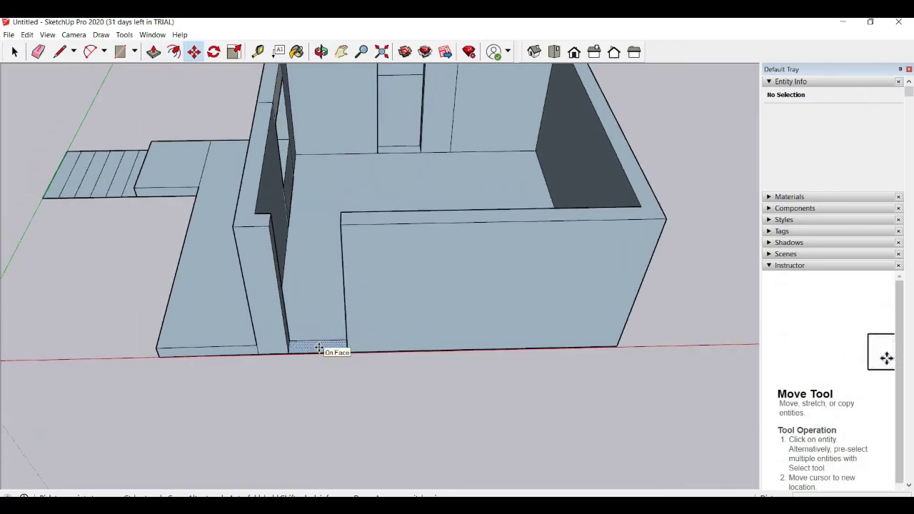
{"action": "left_click", "coordinate": [319, 347]}
{"action": "key", "text": "ctrl"}
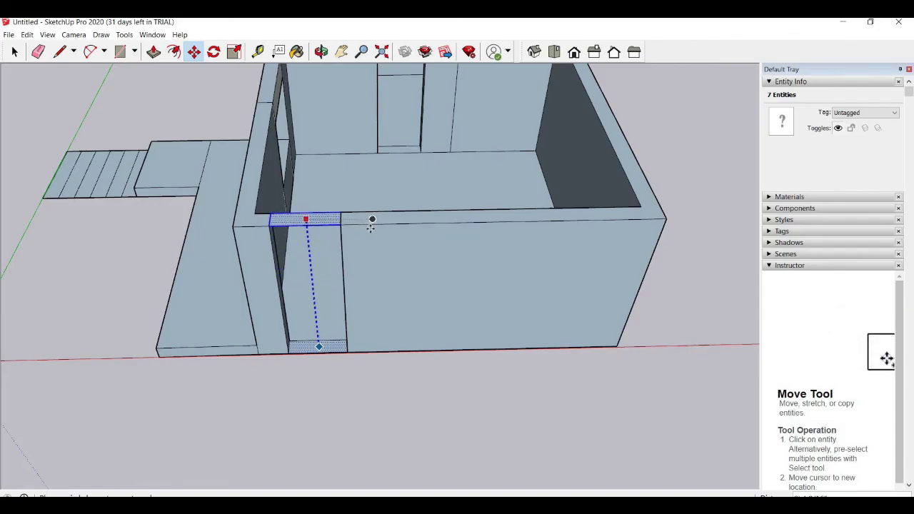
{"action": "left_click", "coordinate": [371, 226]}
{"action": "middle_click_drag", "start_coordinate": [333, 321], "coordinate": [314, 283]}
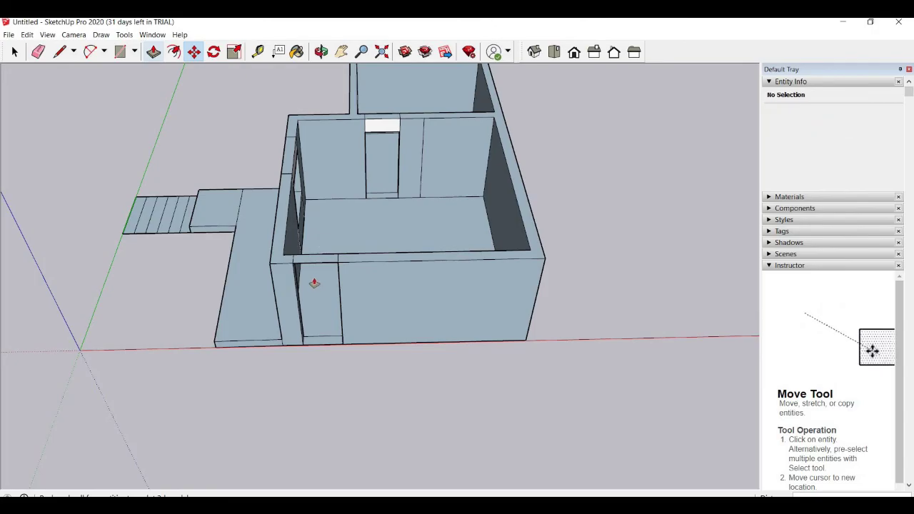
Push/Pull the copied face down into a front door lintel, then view the whole house
{"action": "key", "text": "p"}
{"action": "scroll", "coordinate": [314, 282], "scroll_direction": "up", "scroll_amount": 2}
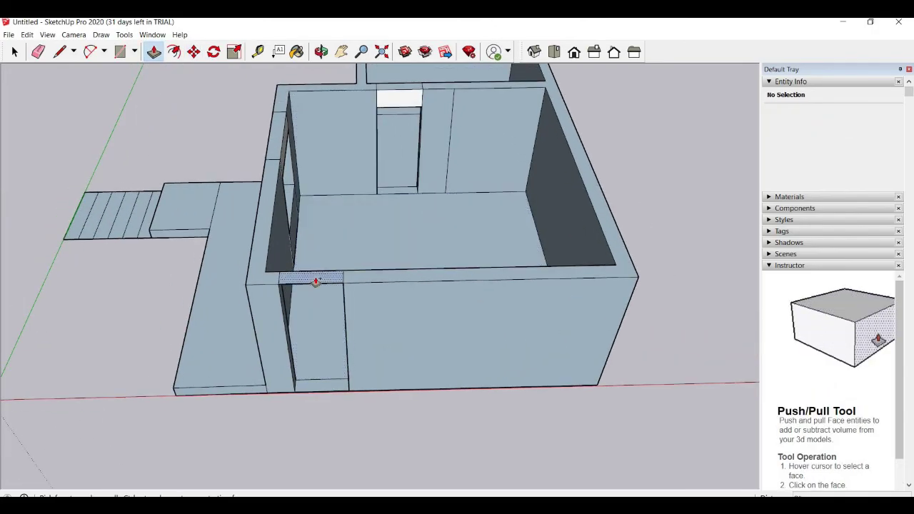
{"action": "left_click", "coordinate": [315, 281]}
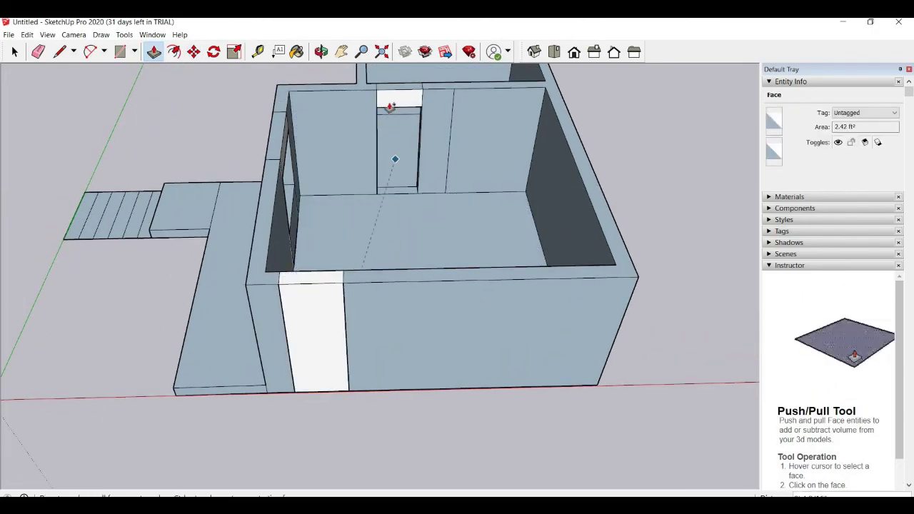
{"action": "key", "text": "Escape"}
{"action": "mouse_move", "coordinate": [317, 312]}
{"action": "middle_mouse_down"}
{"action": "mouse_move", "coordinate": [372, 331]}
{"action": "mouse_move", "coordinate": [406, 273]}
{"action": "middle_mouse_up"}
{"action": "scroll", "coordinate": [540, 278], "scroll_direction": "down", "scroll_amount": 2}
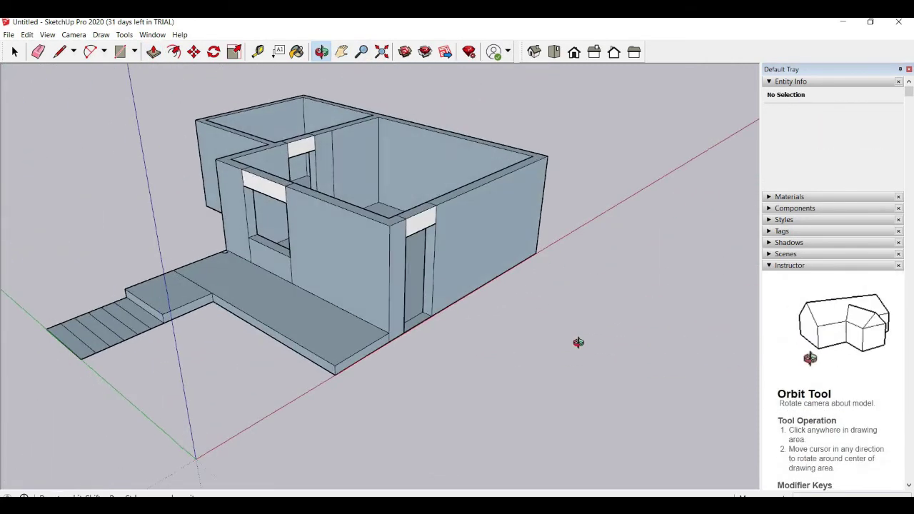